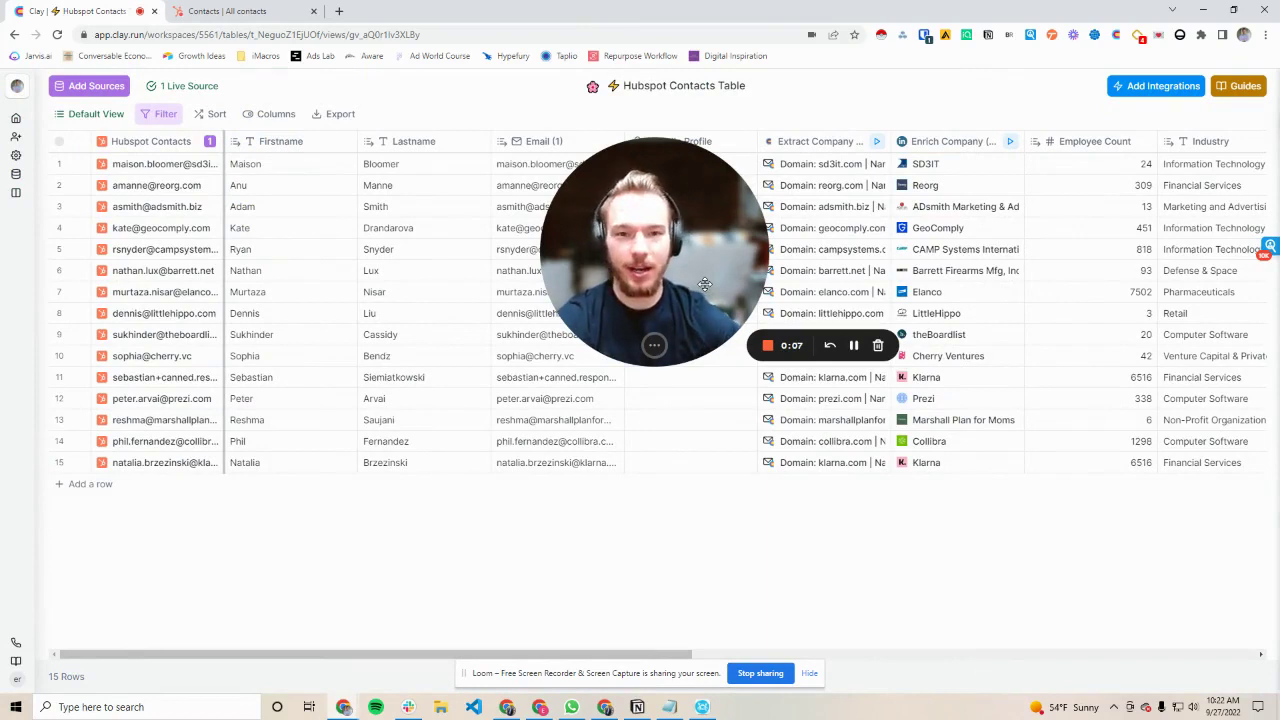
Step: Open the Add Sources panel of data sources beside the Hubspot Contacts Table
click(651, 345)
drag(624, 322, 90, 640)
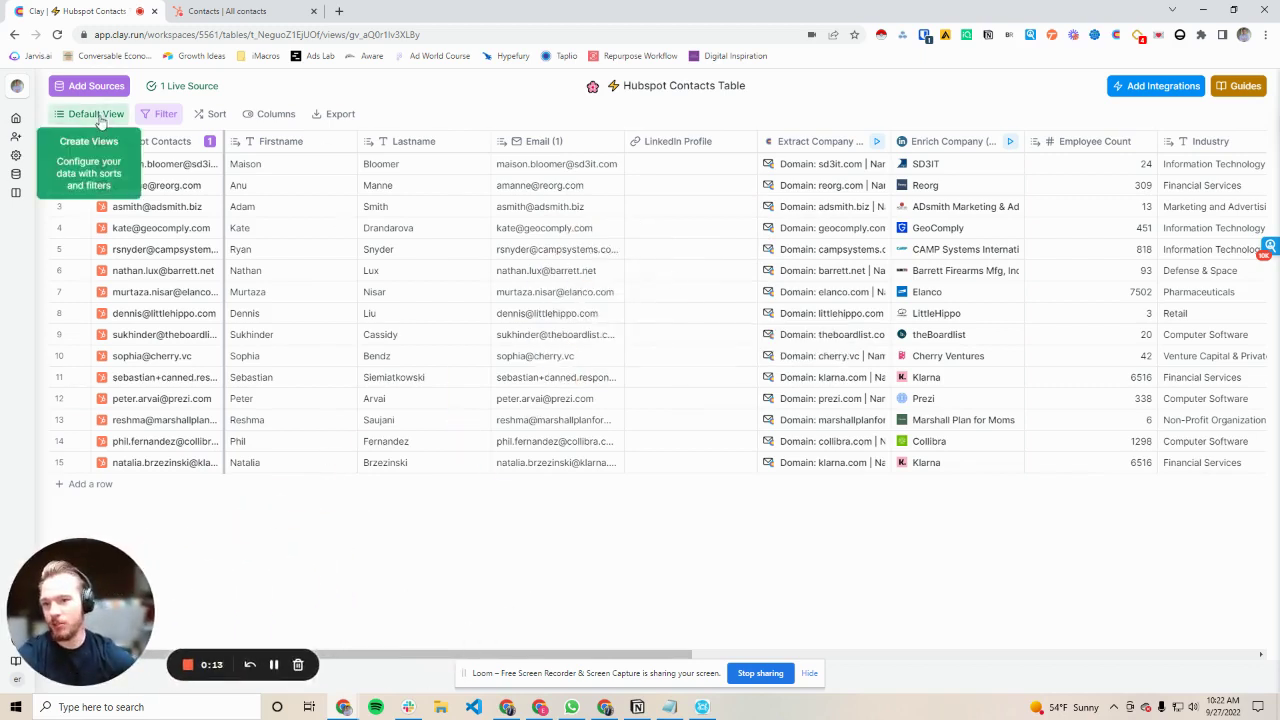
Step: Browse the Sources list down to the Hubspot Contacts option, then close the panel
click(97, 88)
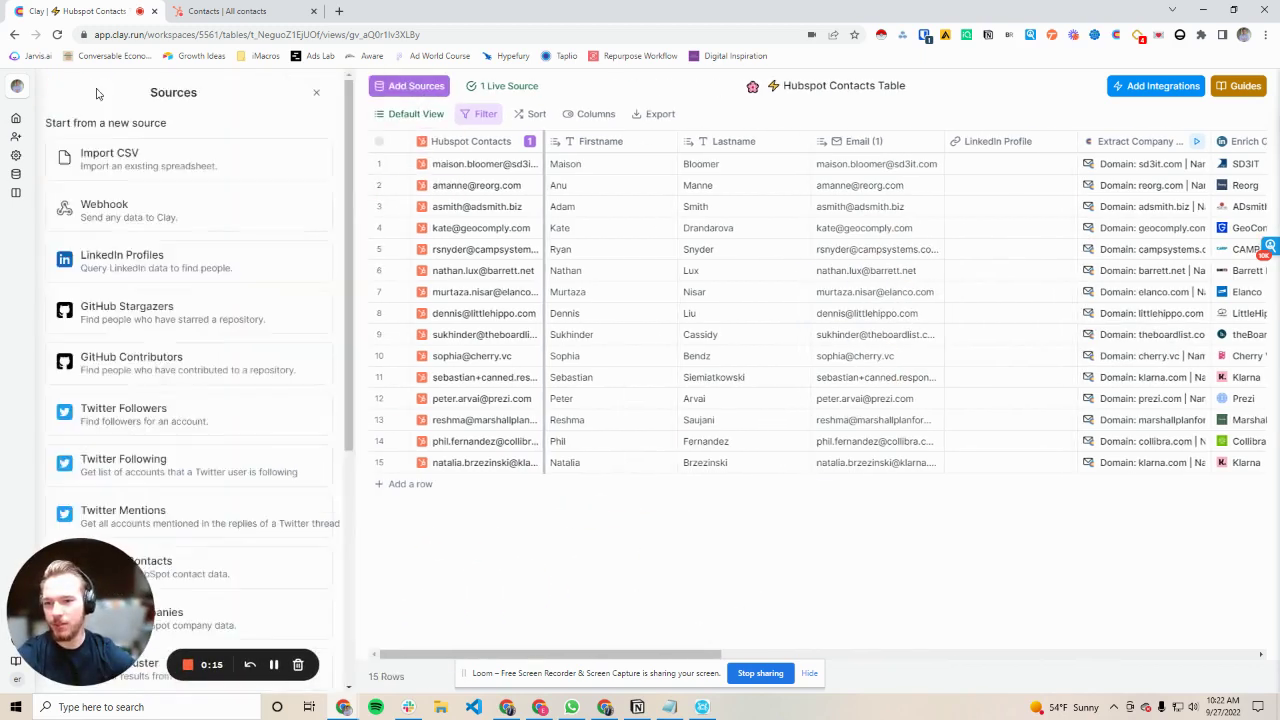
scroll(212, 494, down, 4)
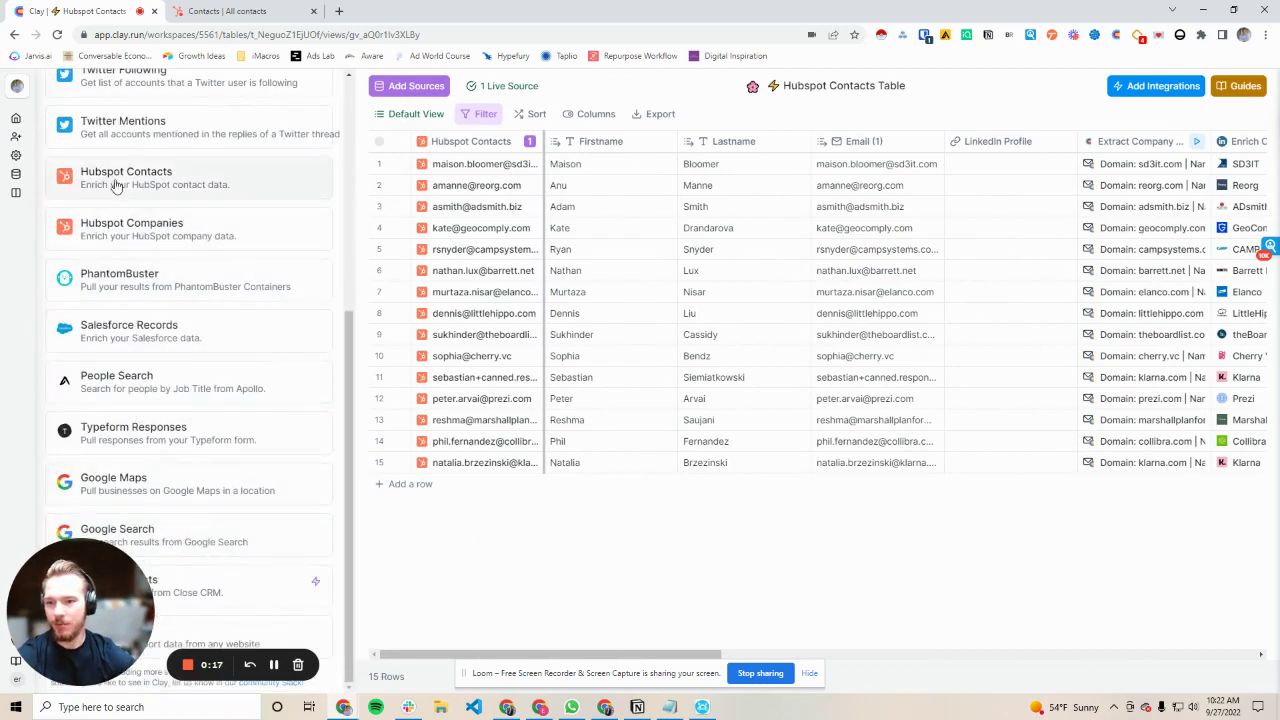
click(477, 528)
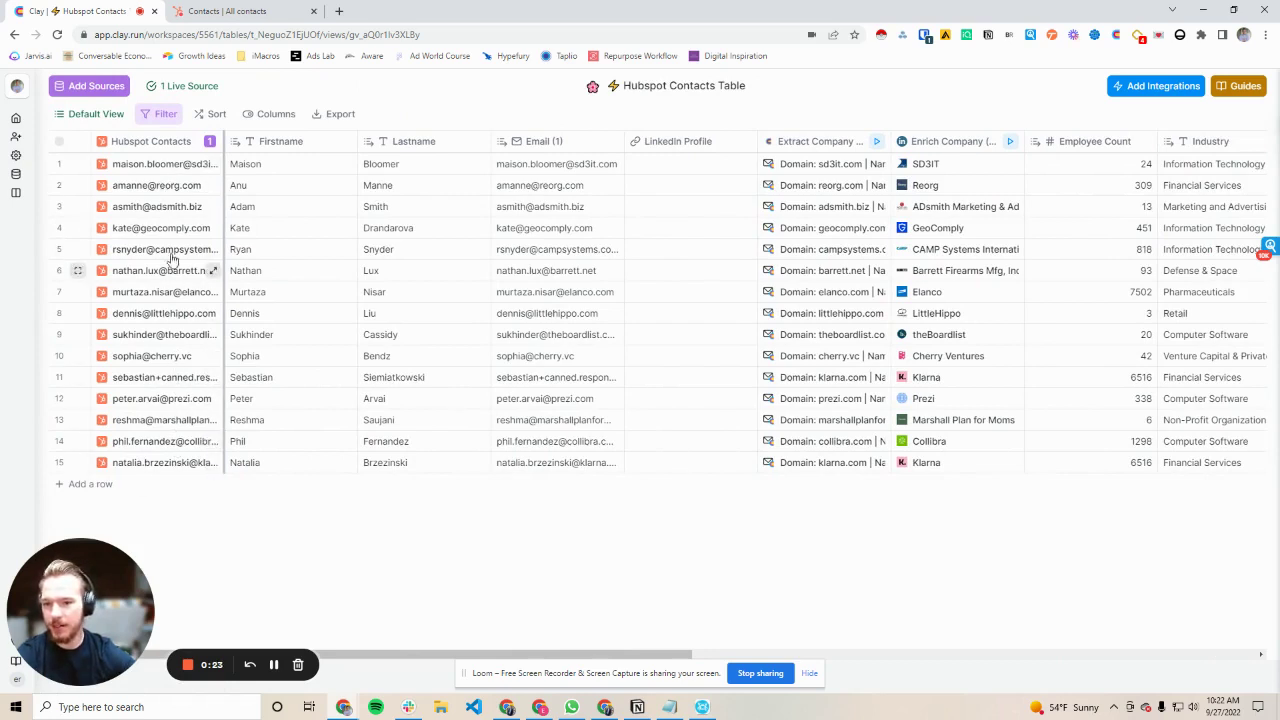
click(213, 164)
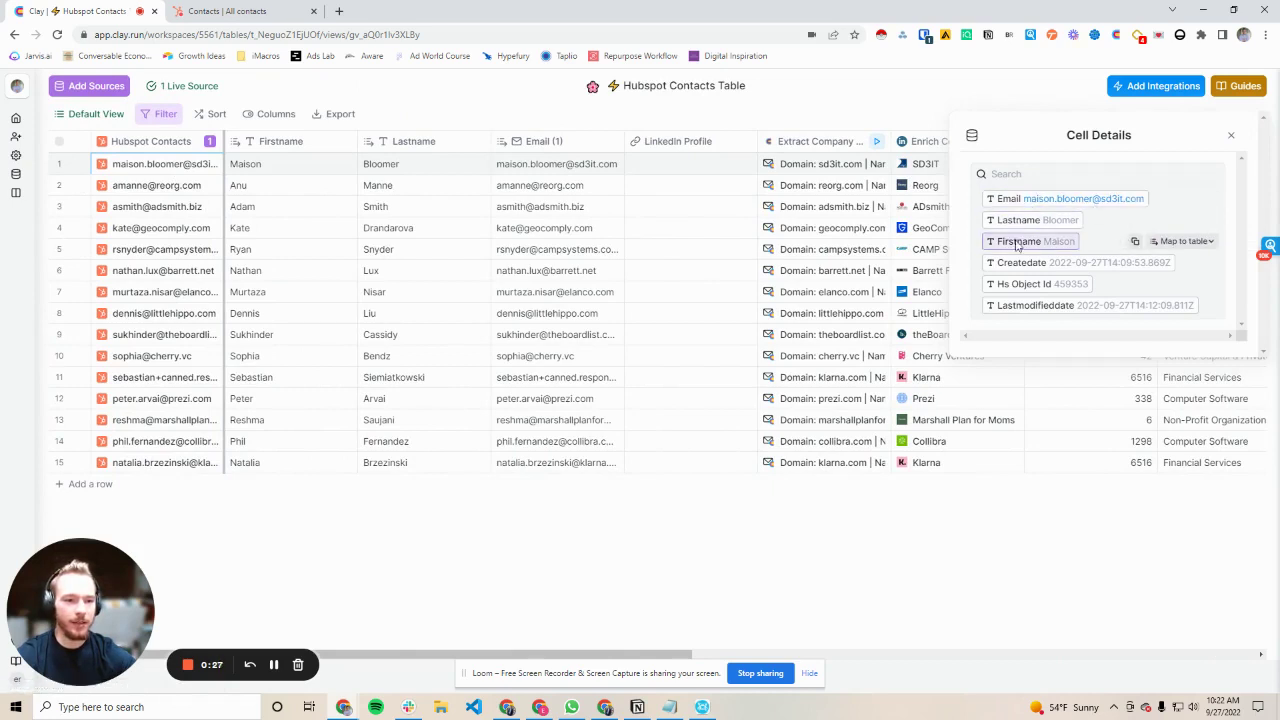
click(1231, 135)
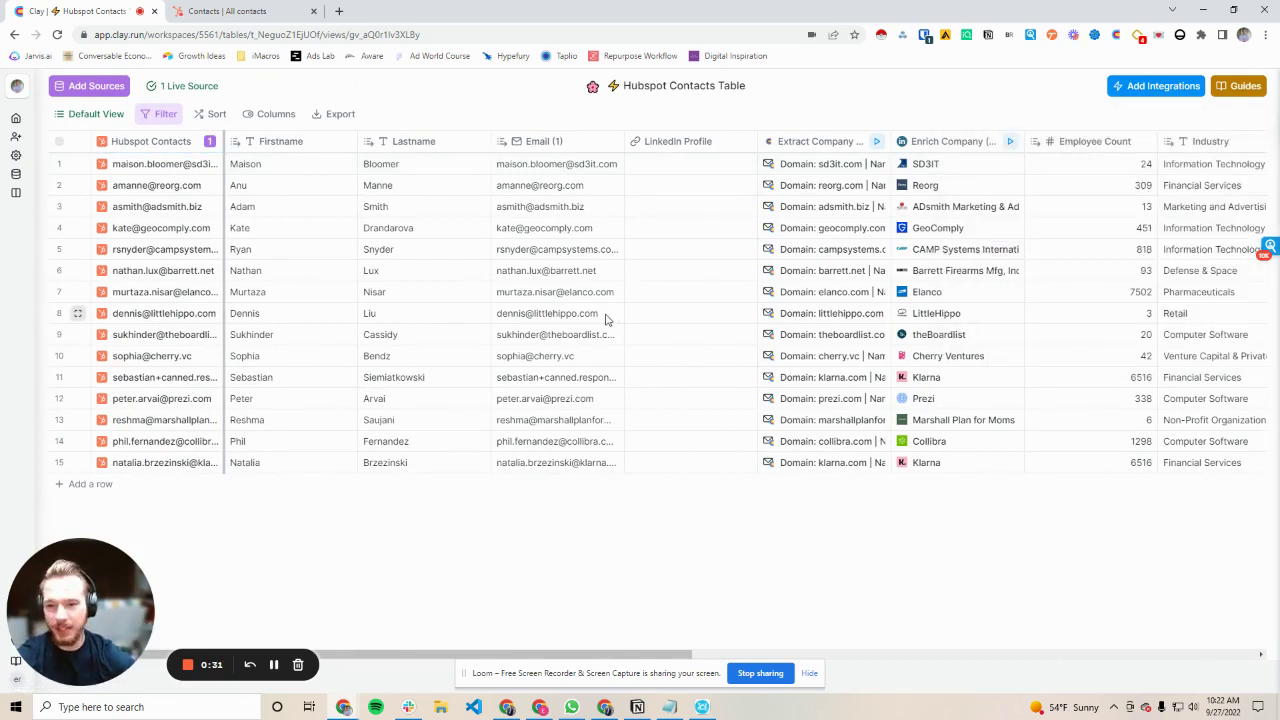
mouse_move(540, 185)
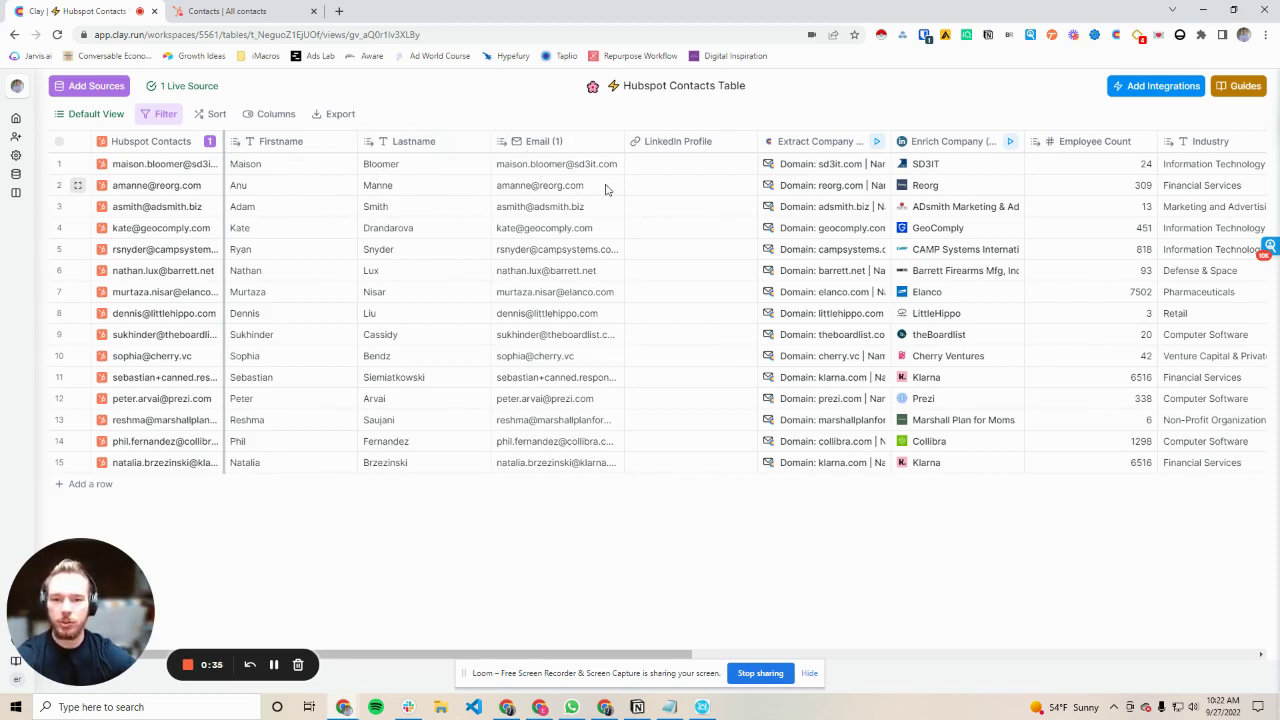
scroll(560, 165, right, 3)
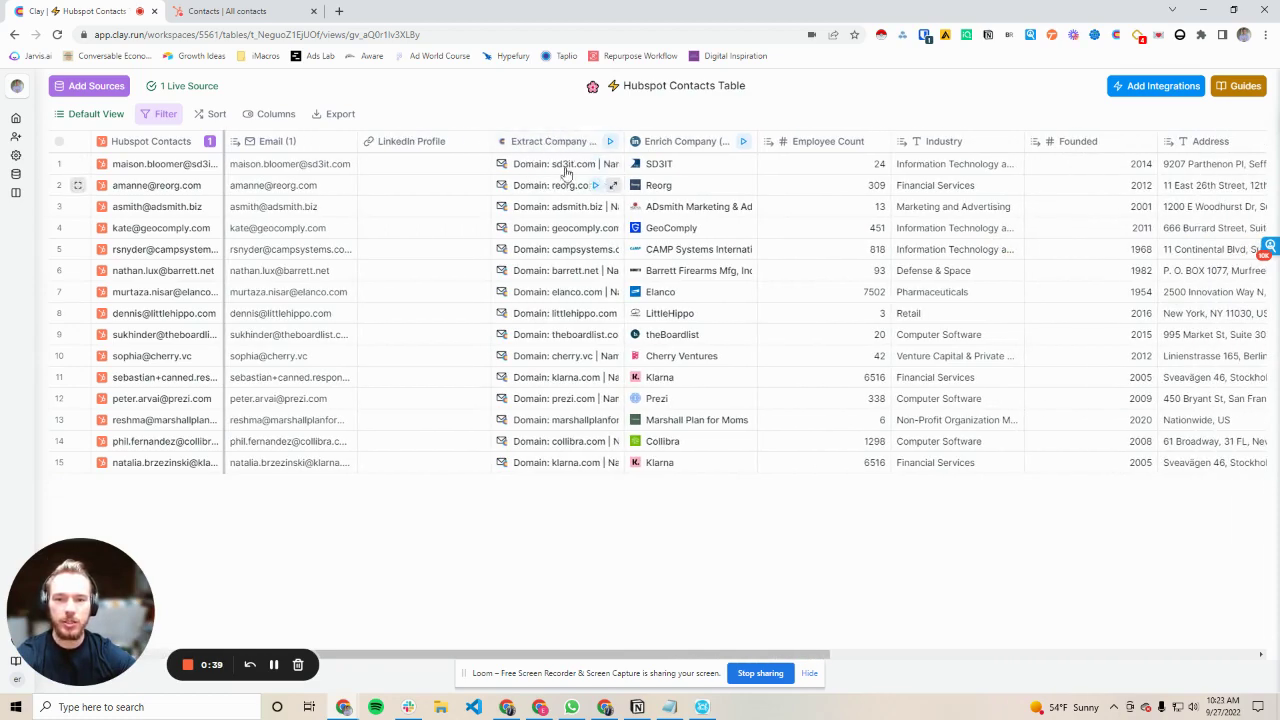
click(543, 142)
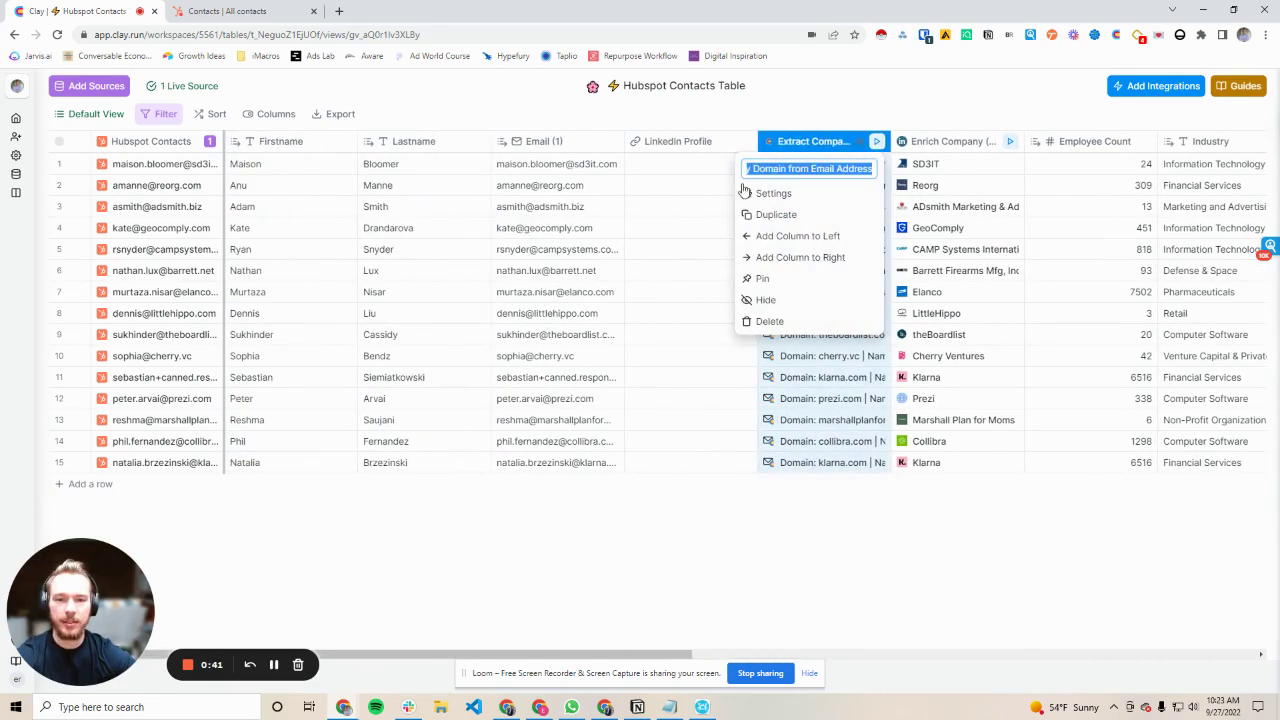
click(797, 118)
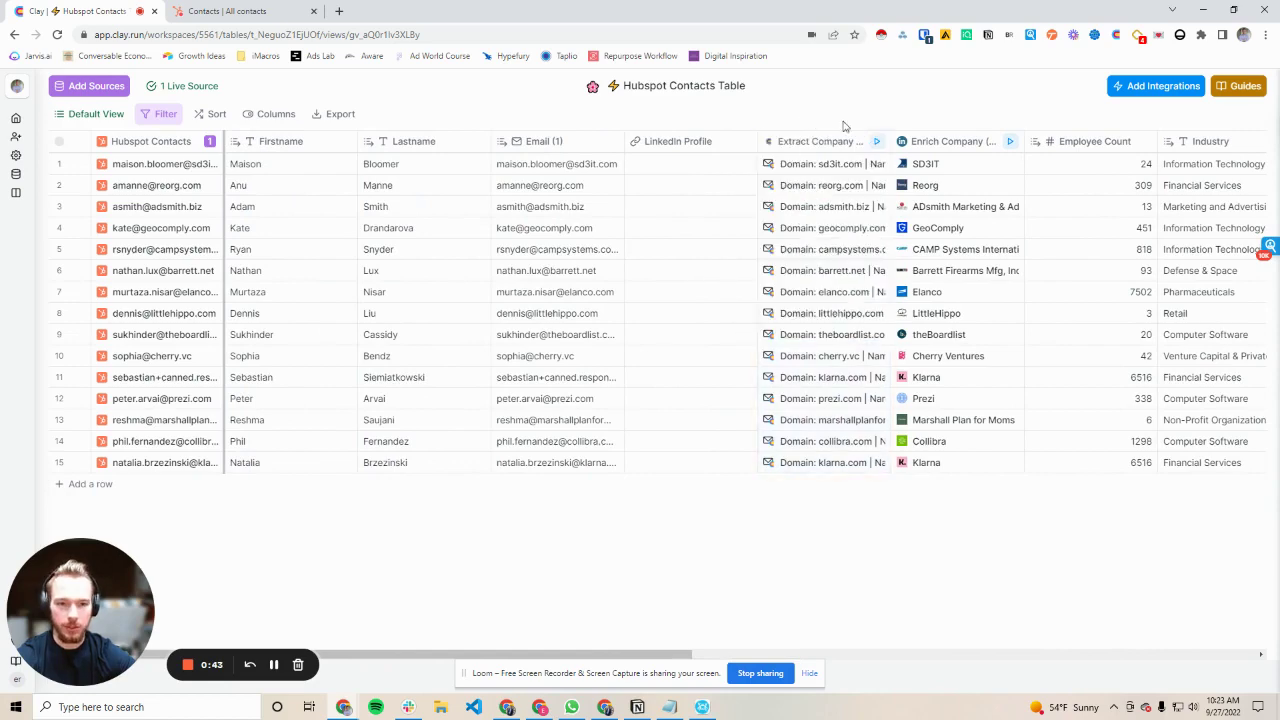
scroll(710, 220, right, 3)
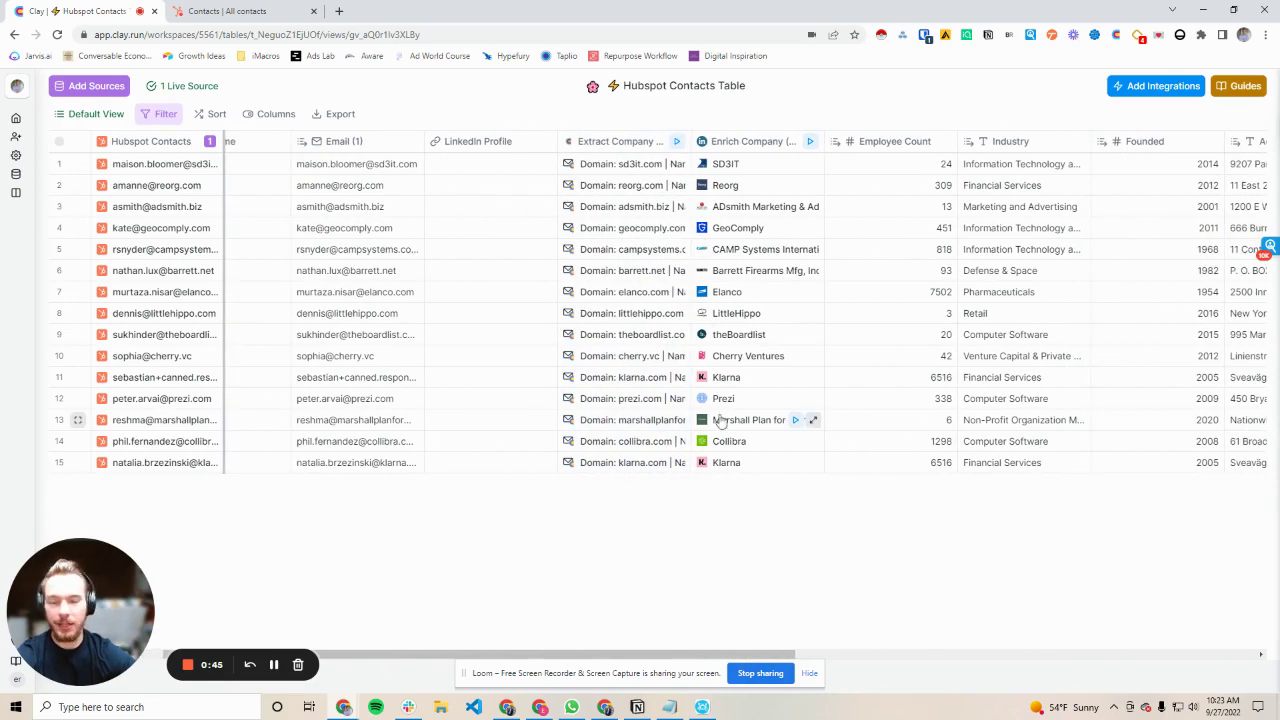
click(730, 148)
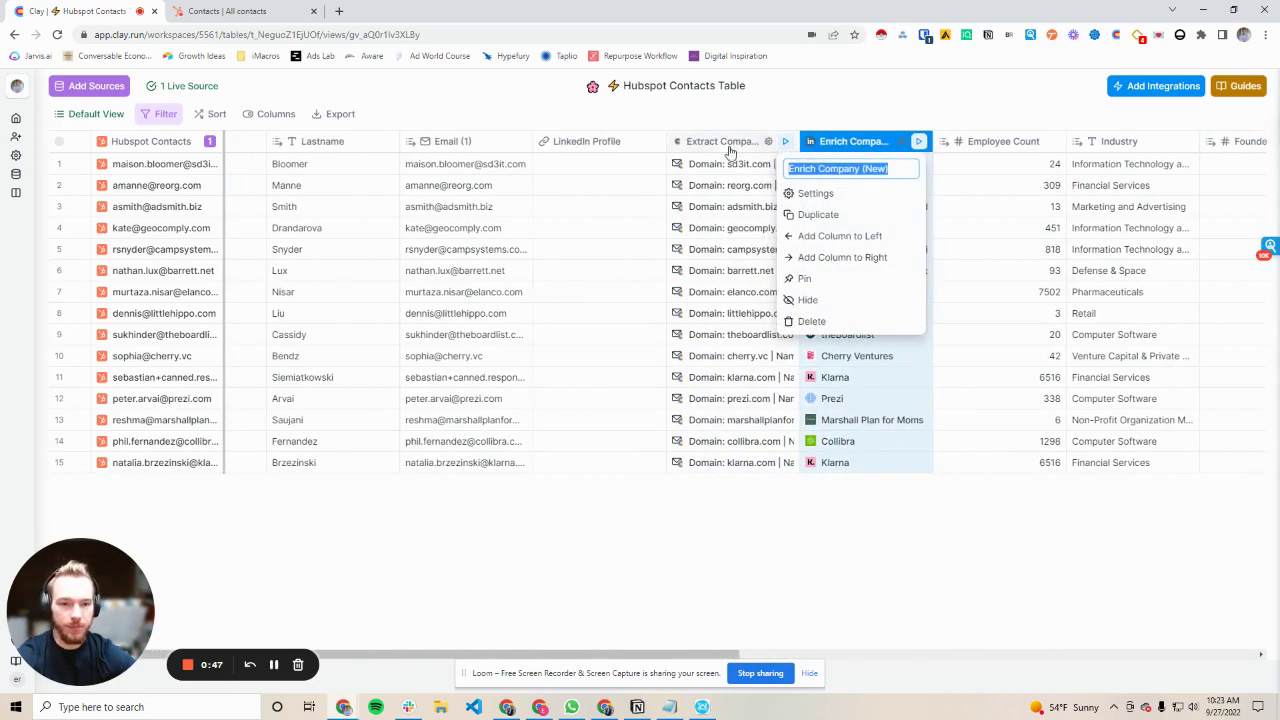
click(829, 192)
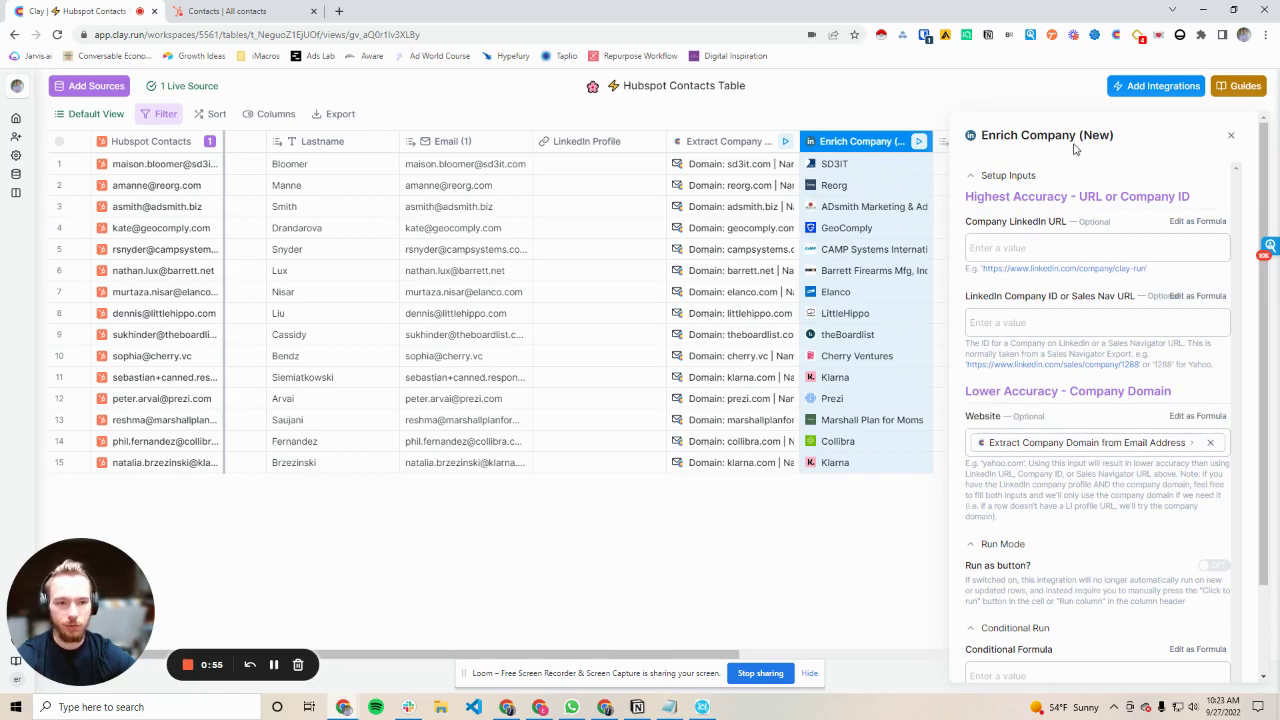
drag(1118, 139, 995, 147)
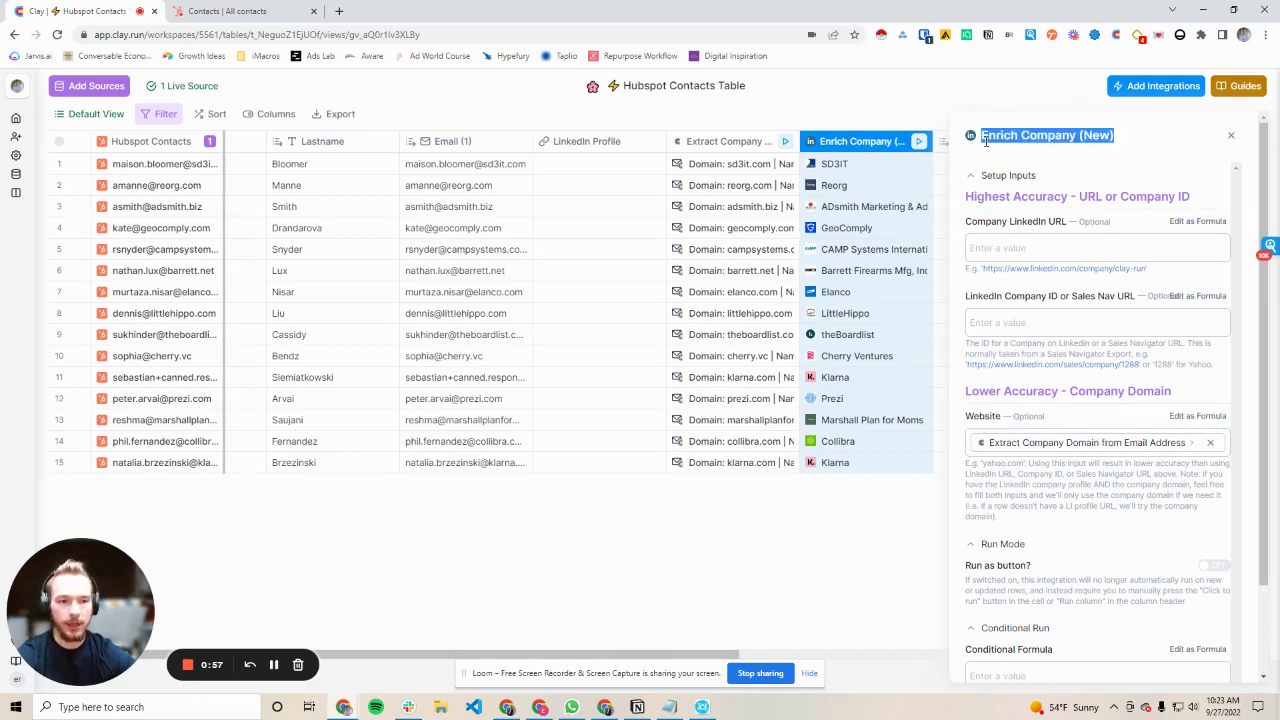
click(1234, 140)
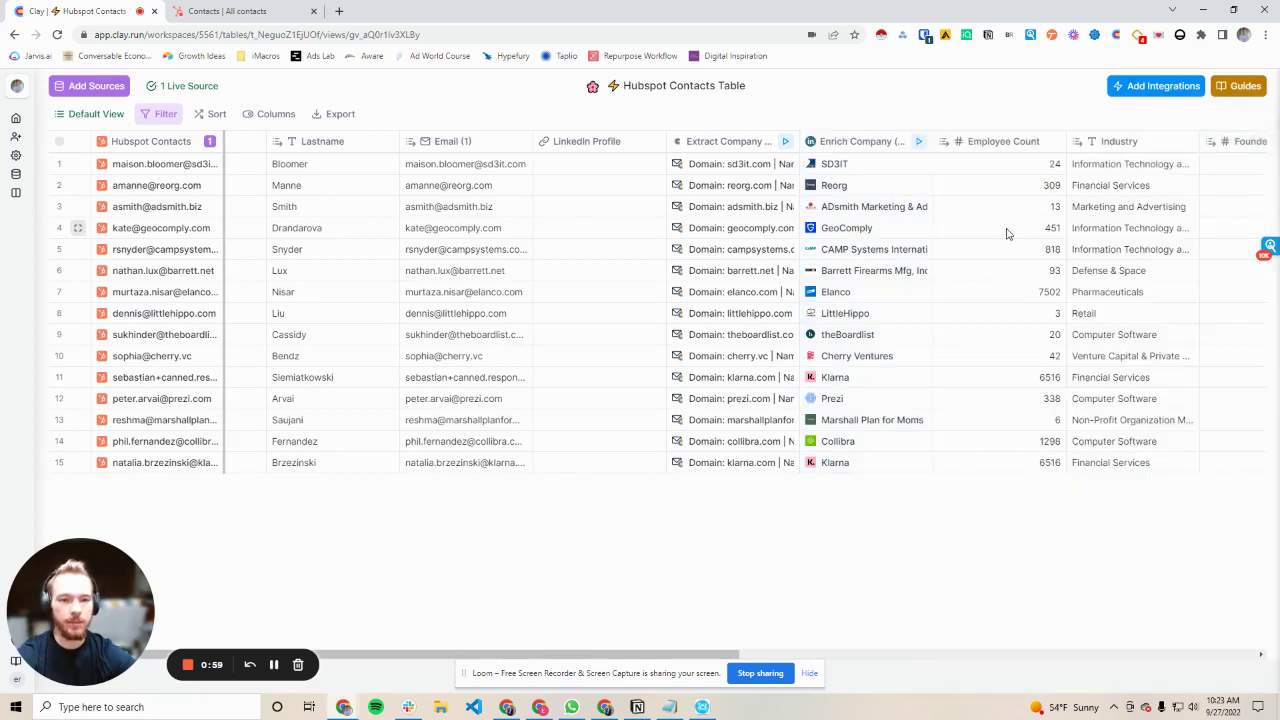
scroll(766, 210, right, 3)
scroll(800, 190, right, 2)
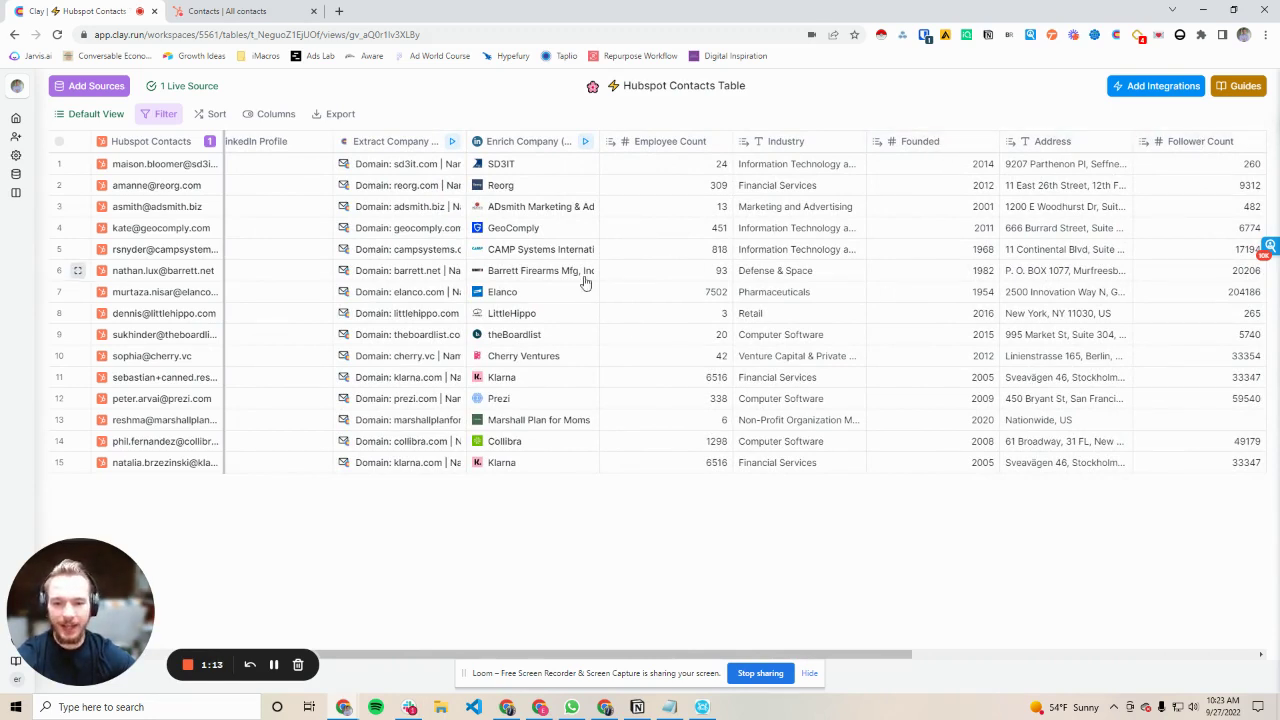
scroll(822, 275, right, 1)
scroll(822, 275, right, 3)
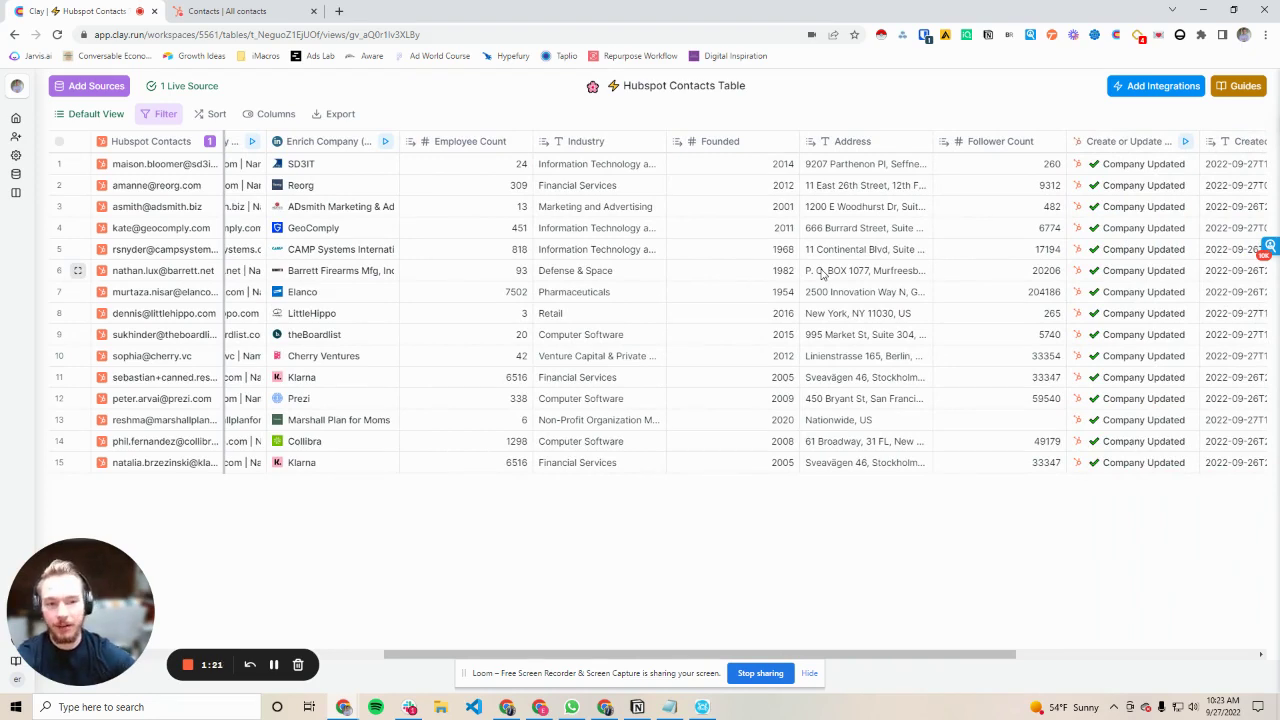
Step: Add a BuiltWith Lookup Technology Stack column from Integrations
click(1156, 86)
click(1146, 398)
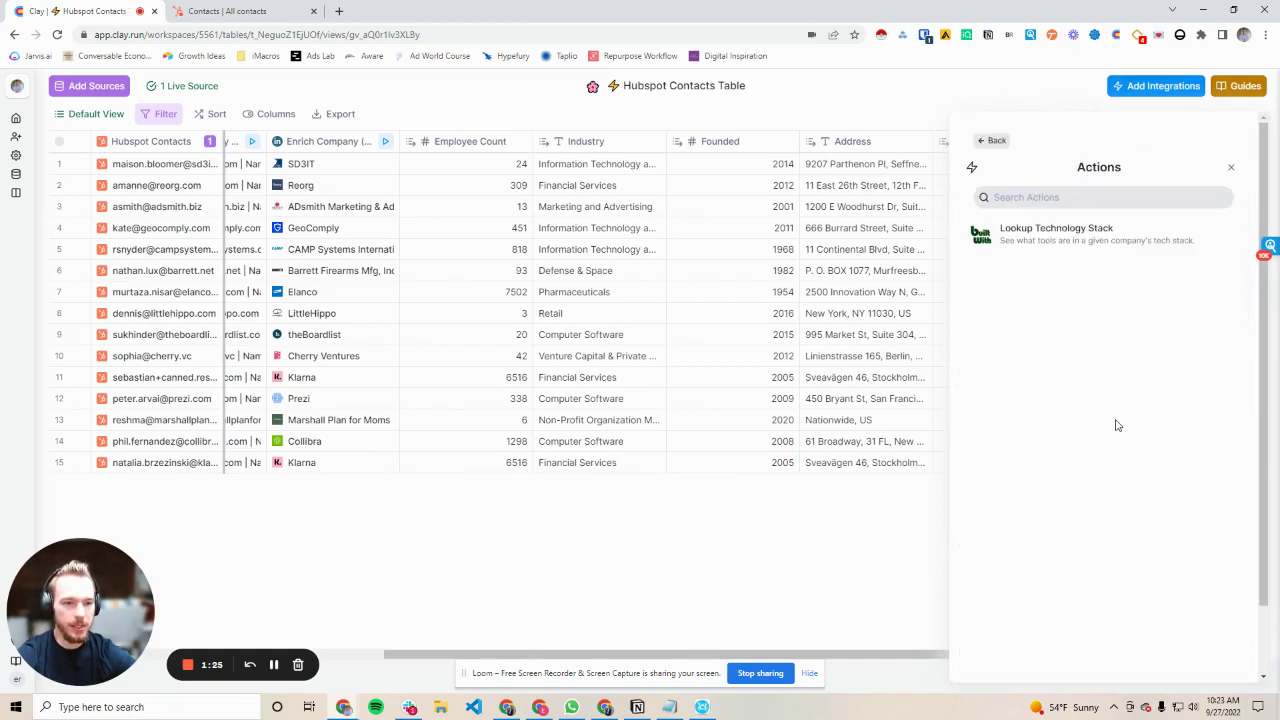
click(1046, 240)
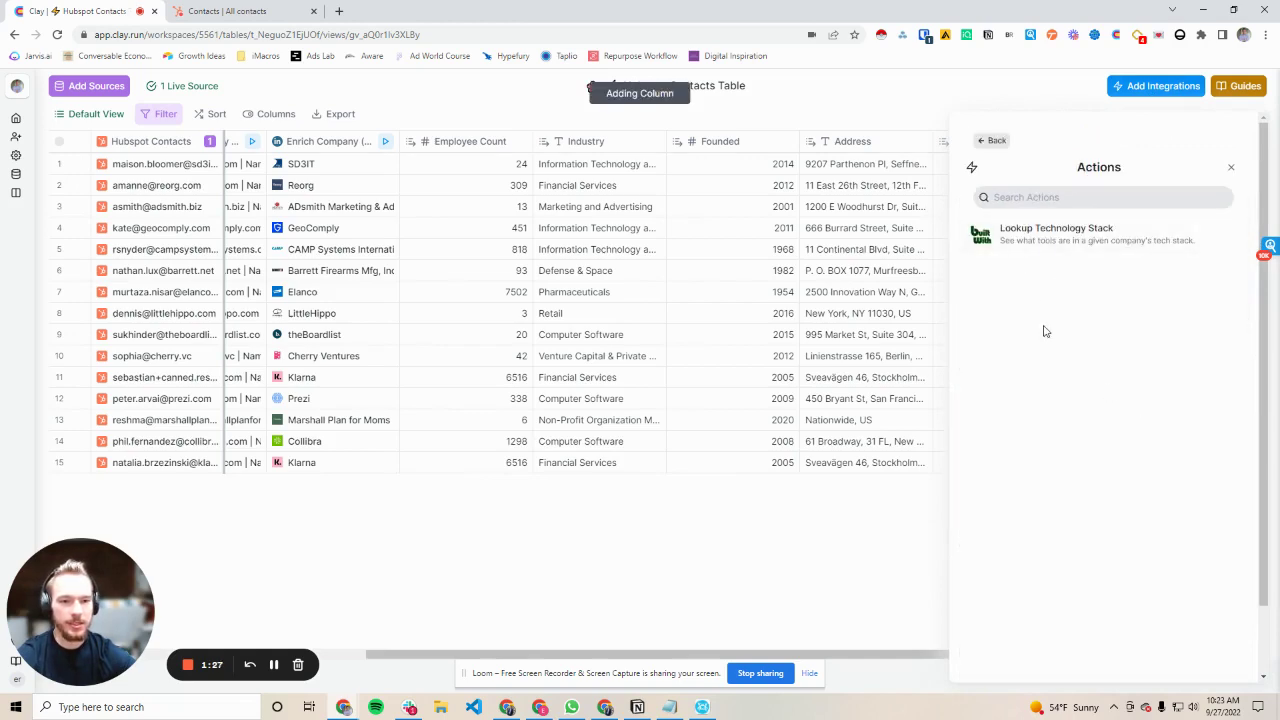
Step: Use a personal BuiltWith API key and set Company Domain to the extracted domain
click(1035, 215)
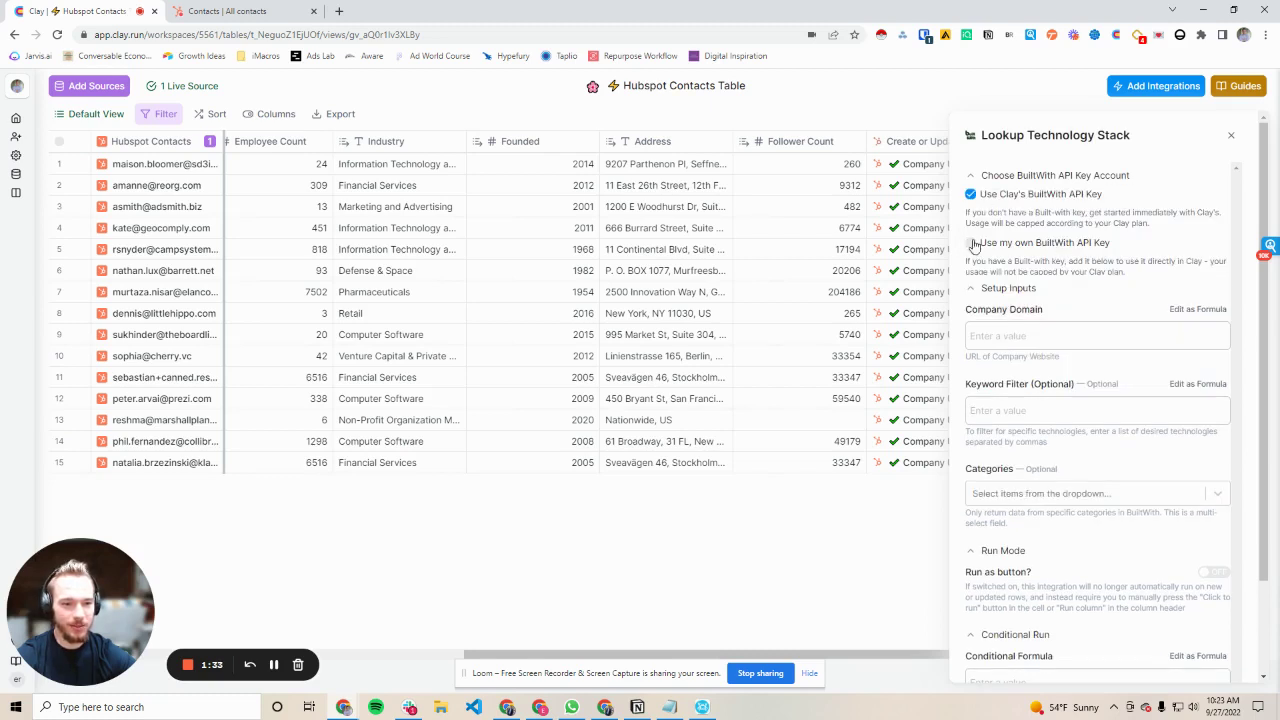
click(974, 245)
click(1050, 334)
scroll(1009, 342, down, 1)
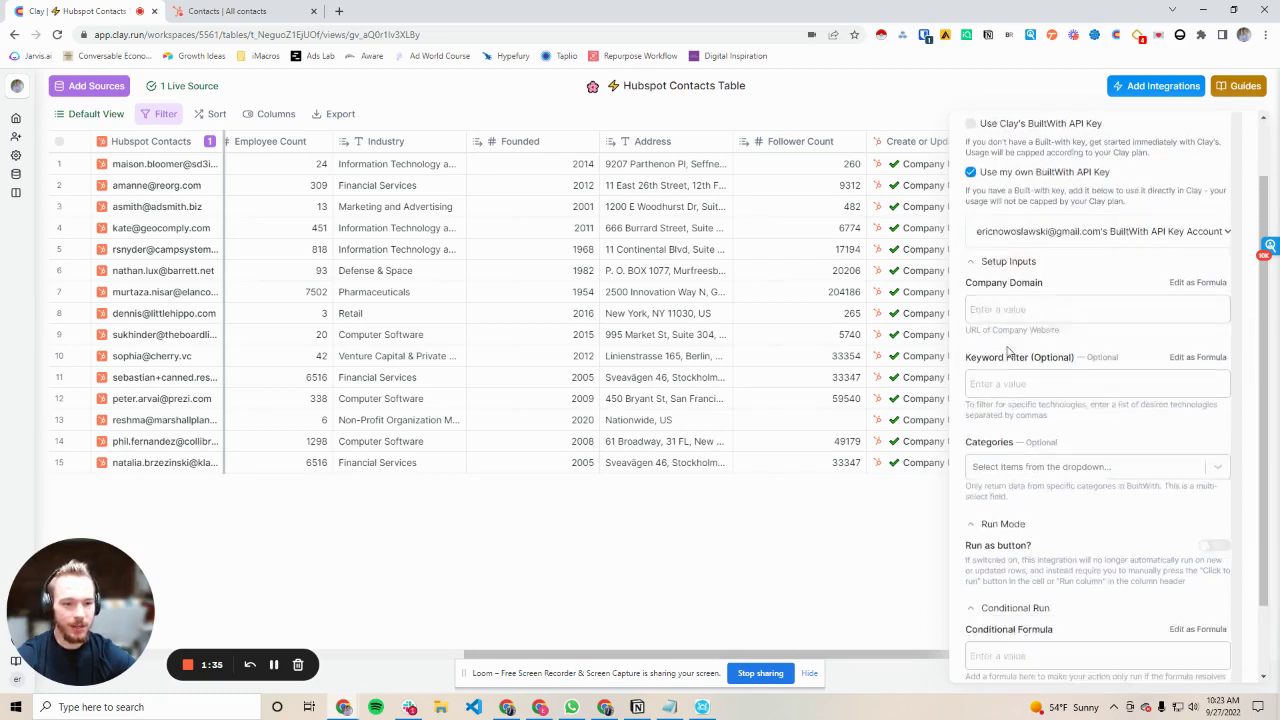
scroll(1009, 342, down, 1)
click(1015, 222)
click(979, 412)
click(1050, 436)
click(1215, 265)
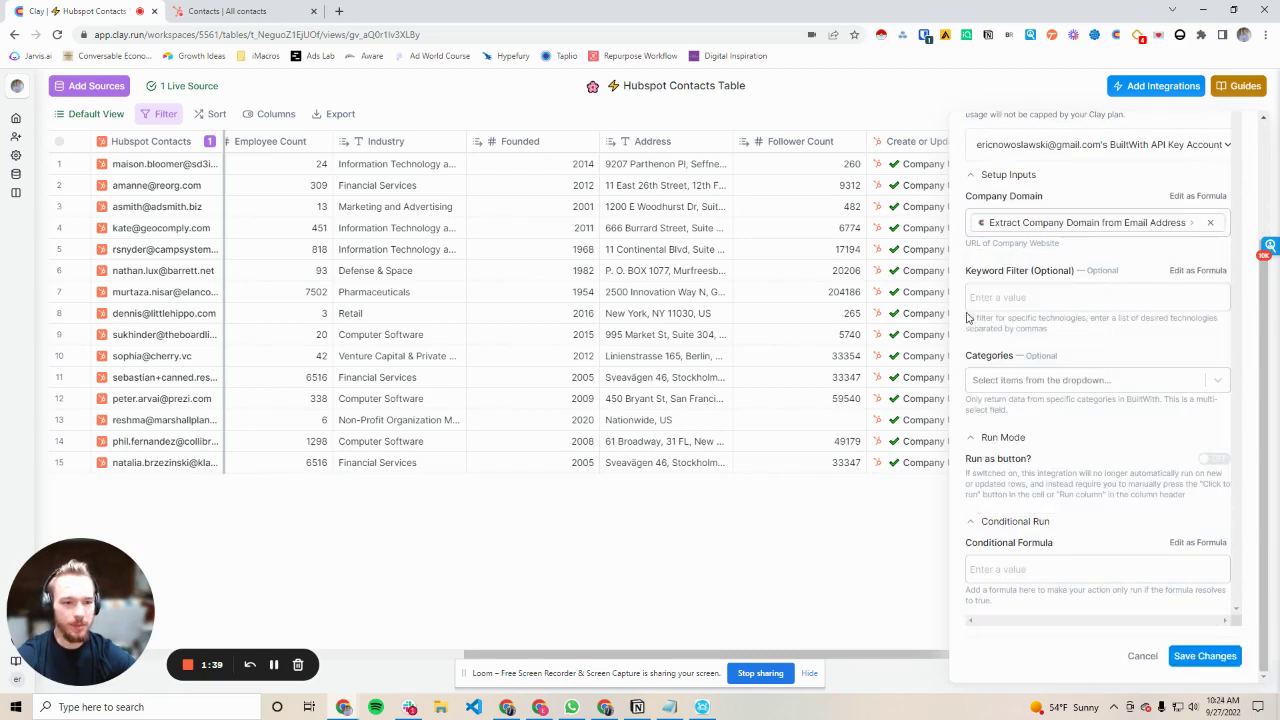
Step: Filter the lookup for the technology keyword Hubspot and save the changes
click(1011, 300)
text(C)
text(t)
text(o)
key(BackSpace)
key(BackSpace)
key(BackSpace)
key(BackSpace)
key(BackSpace)
text(Hubspot)
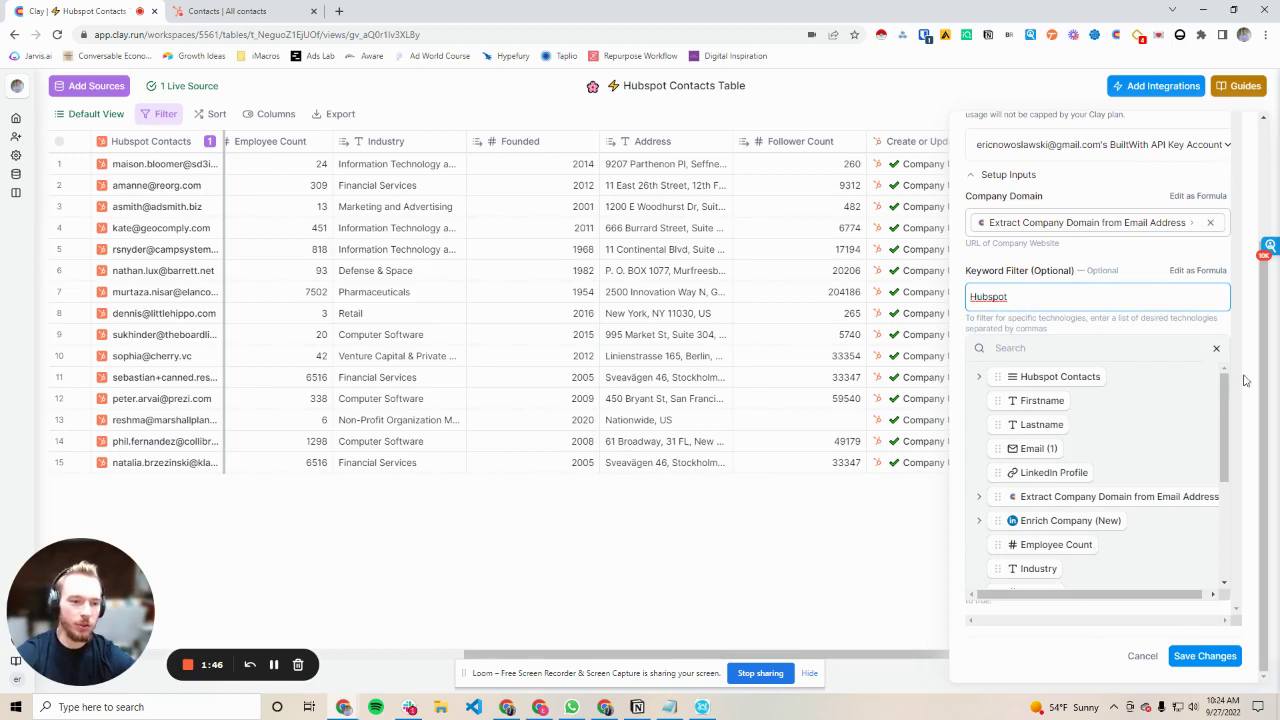
click(1216, 348)
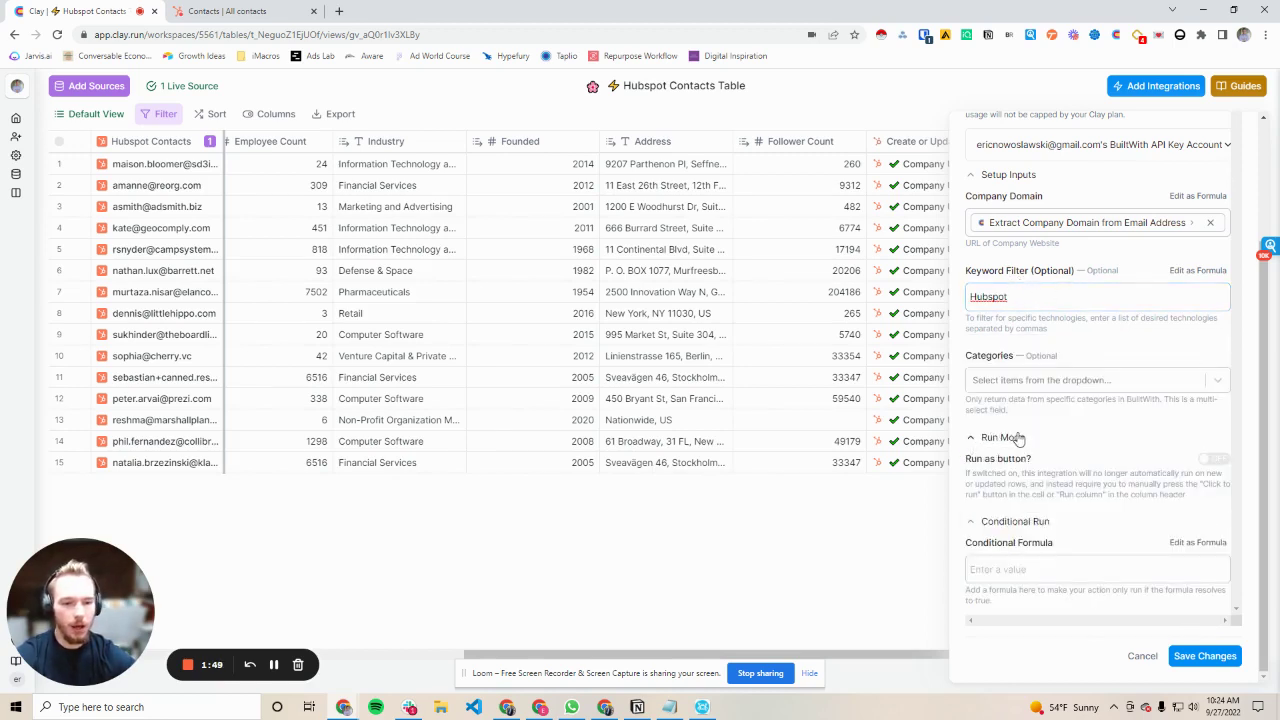
click(1205, 655)
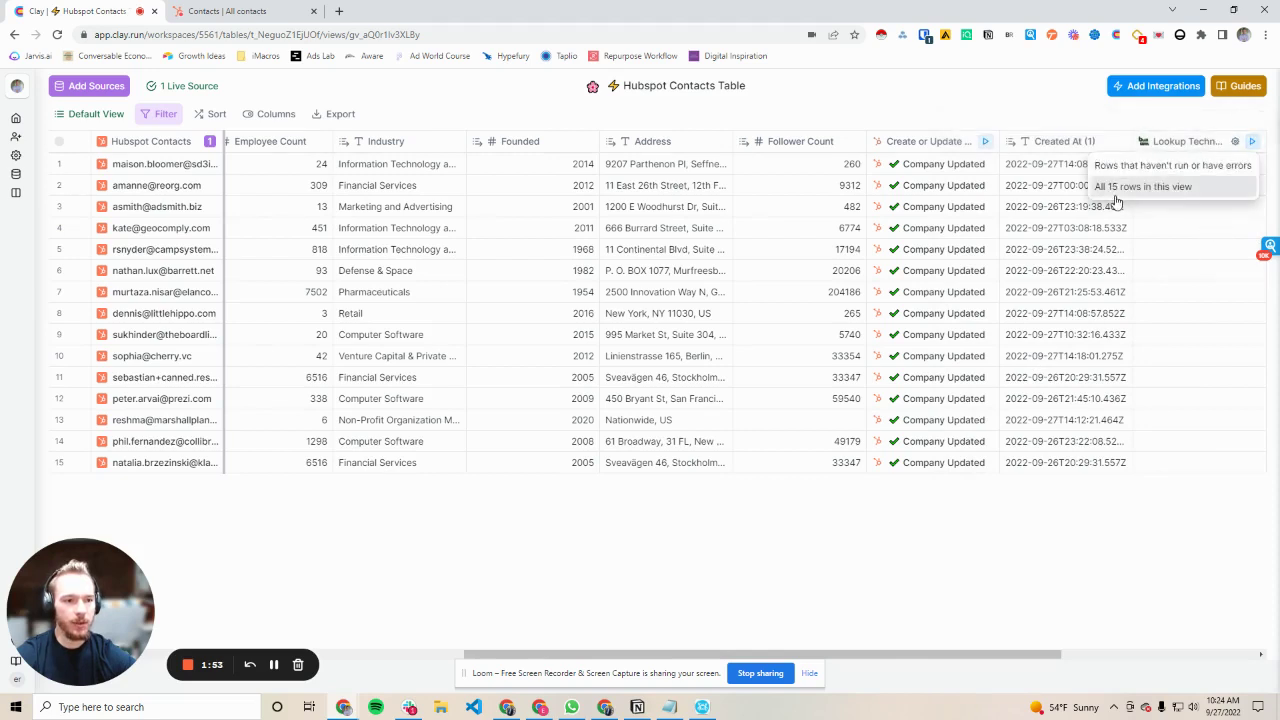
Step: Run the technology lookup on all 15 rows
click(1195, 141)
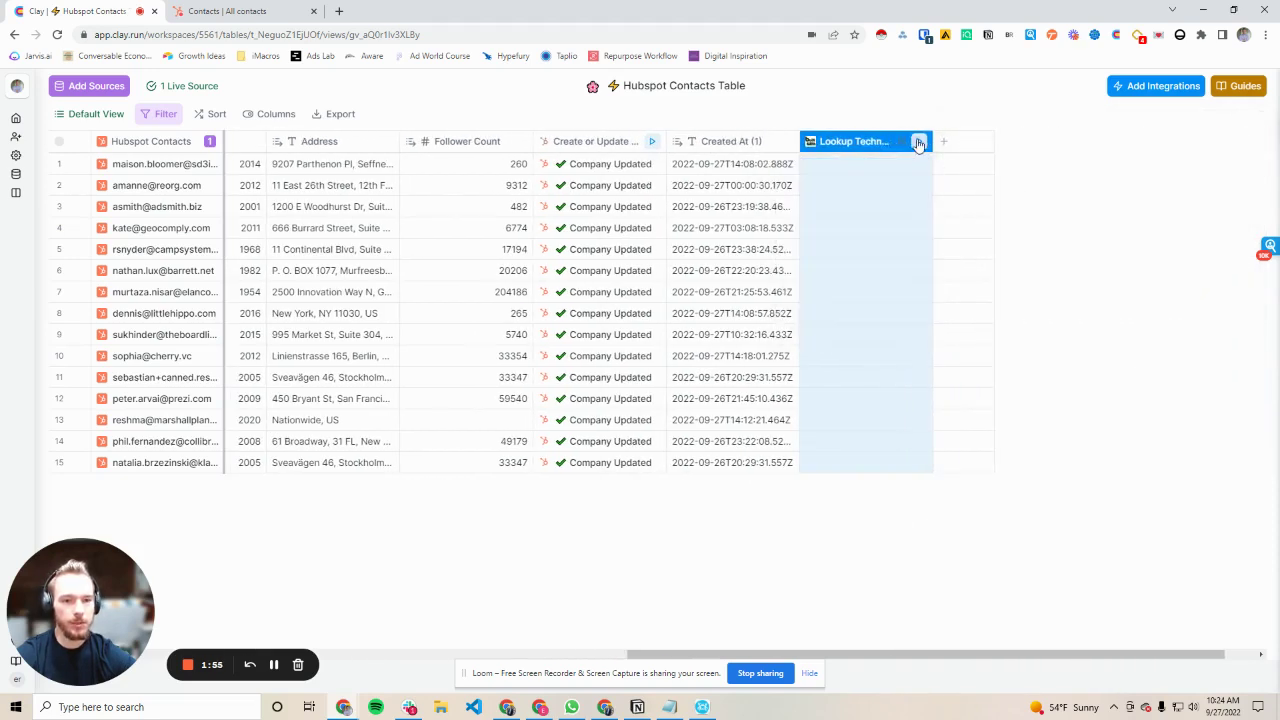
click(917, 141)
click(857, 186)
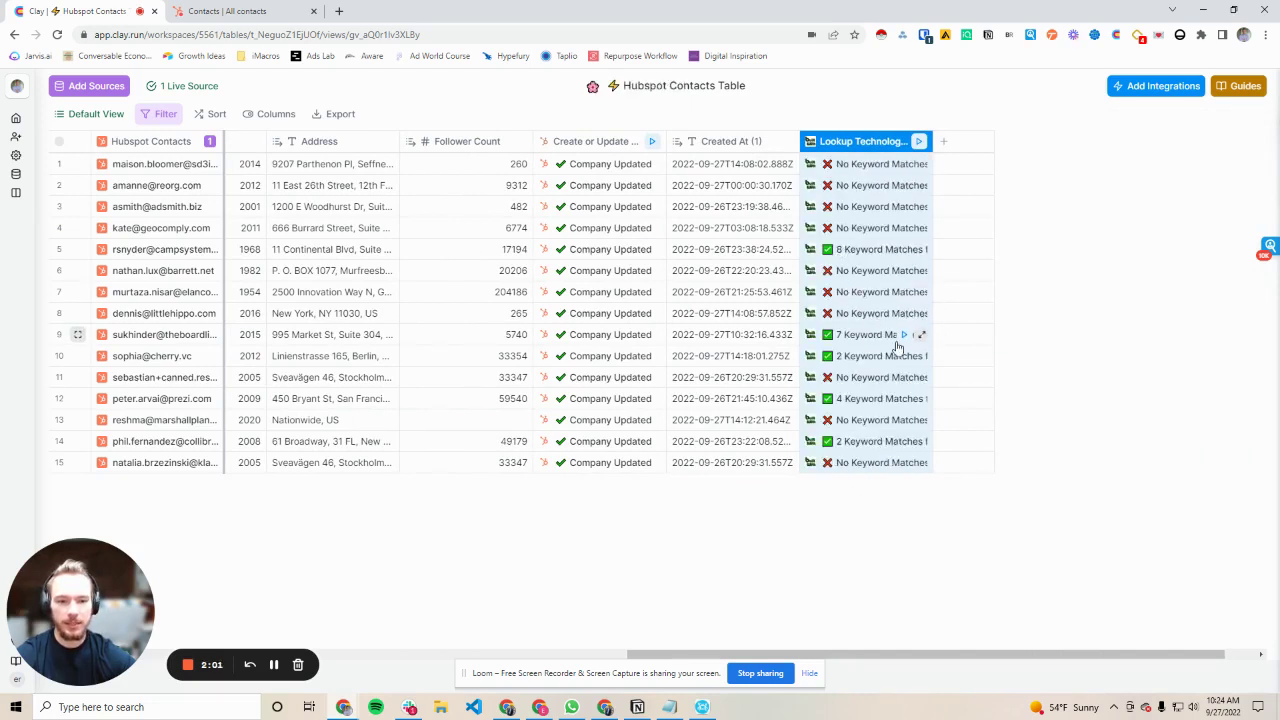
mouse_move(880, 249)
click(921, 251)
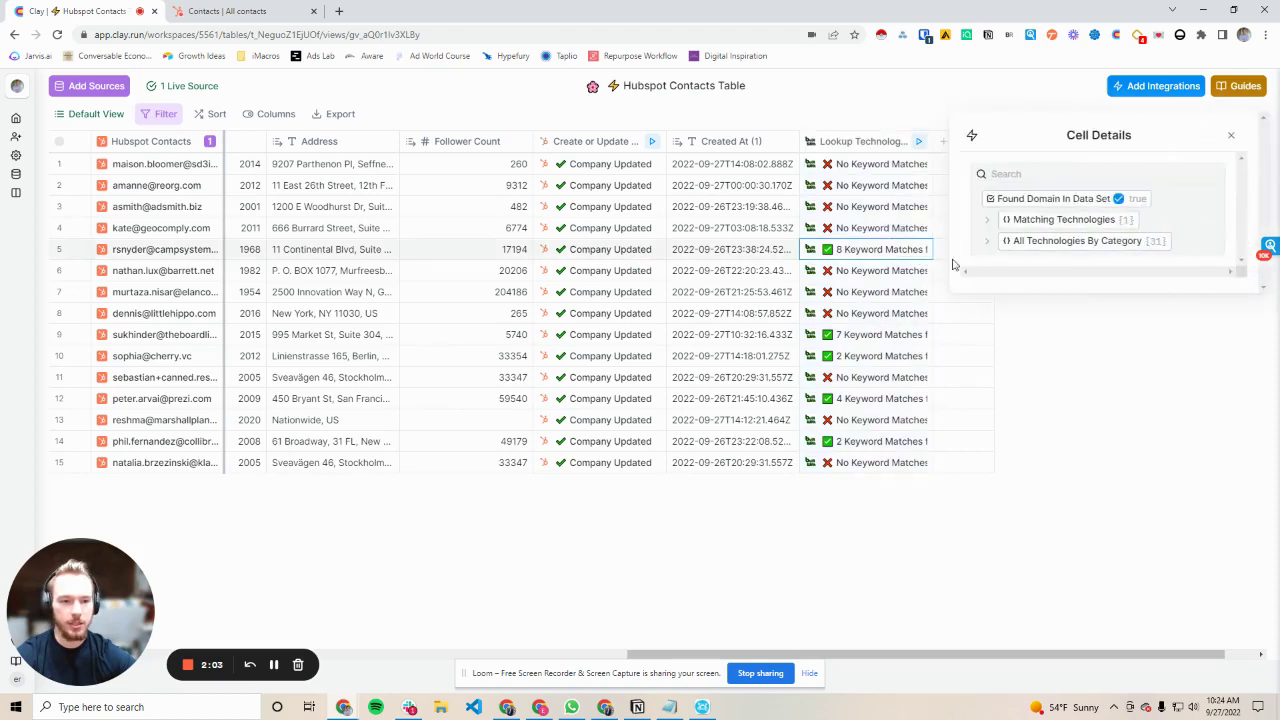
mouse_move(1050, 199)
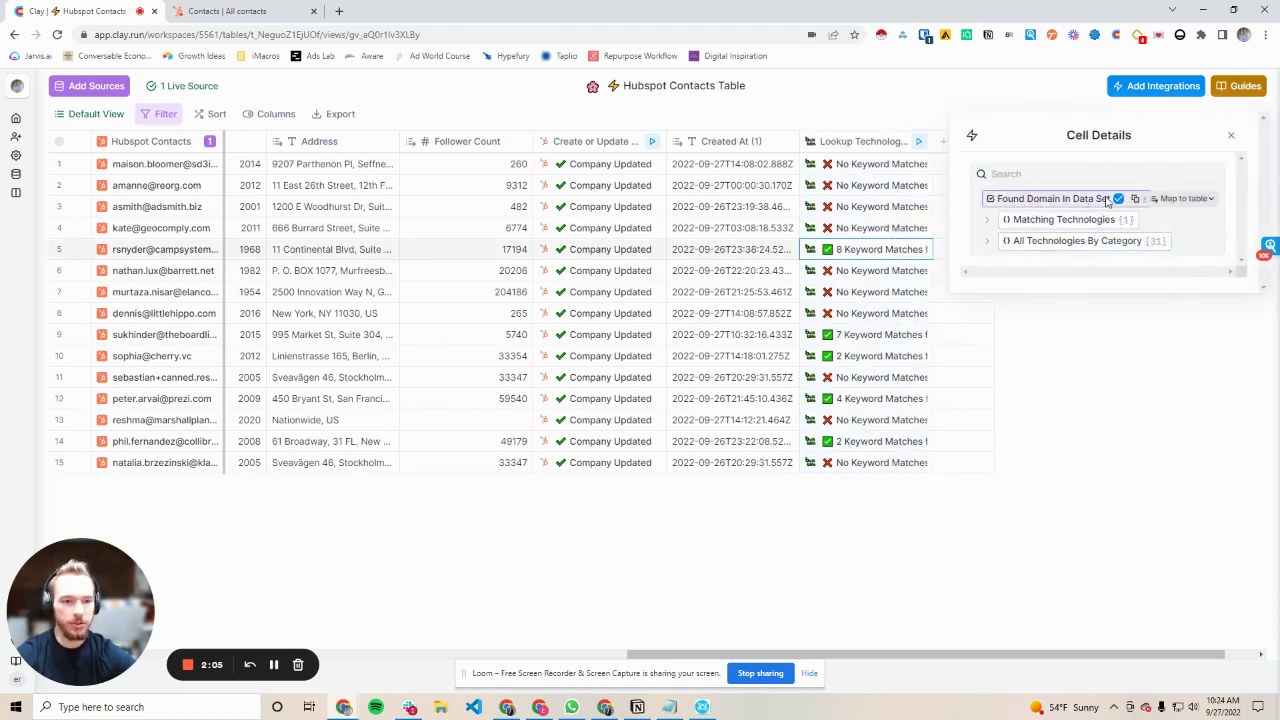
click(1157, 199)
click(1130, 435)
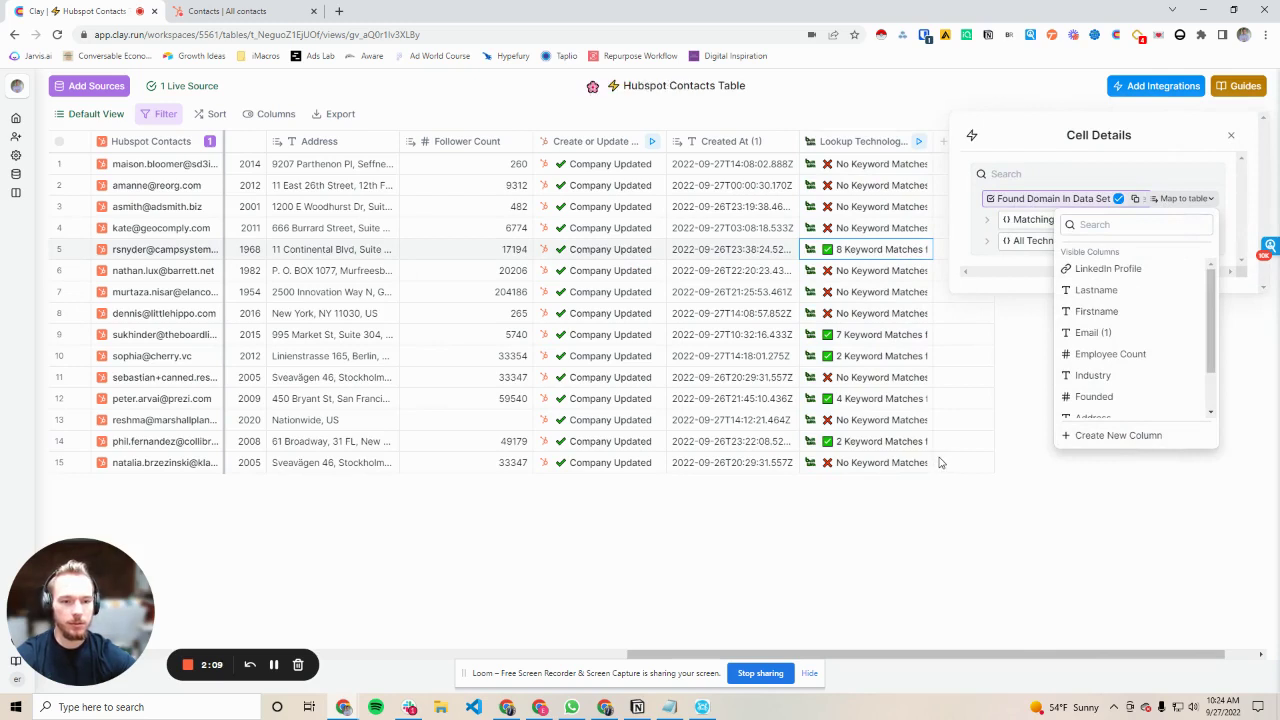
click(1235, 133)
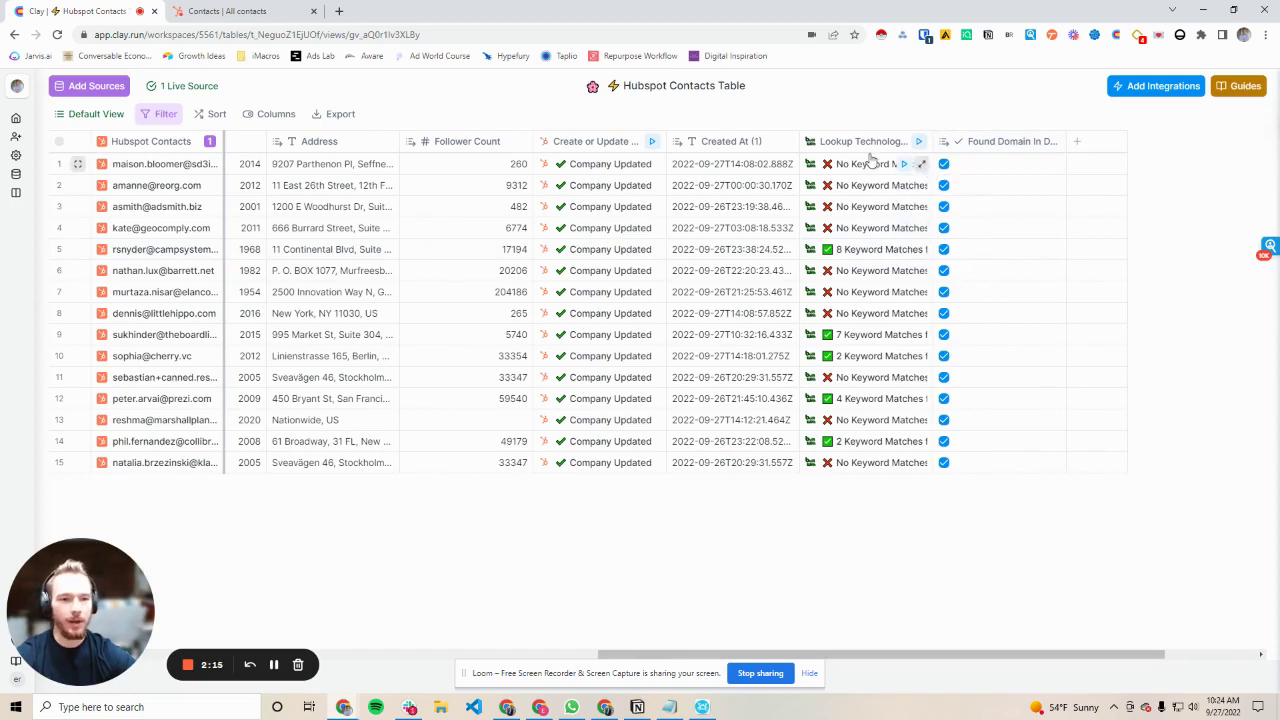
click(1014, 141)
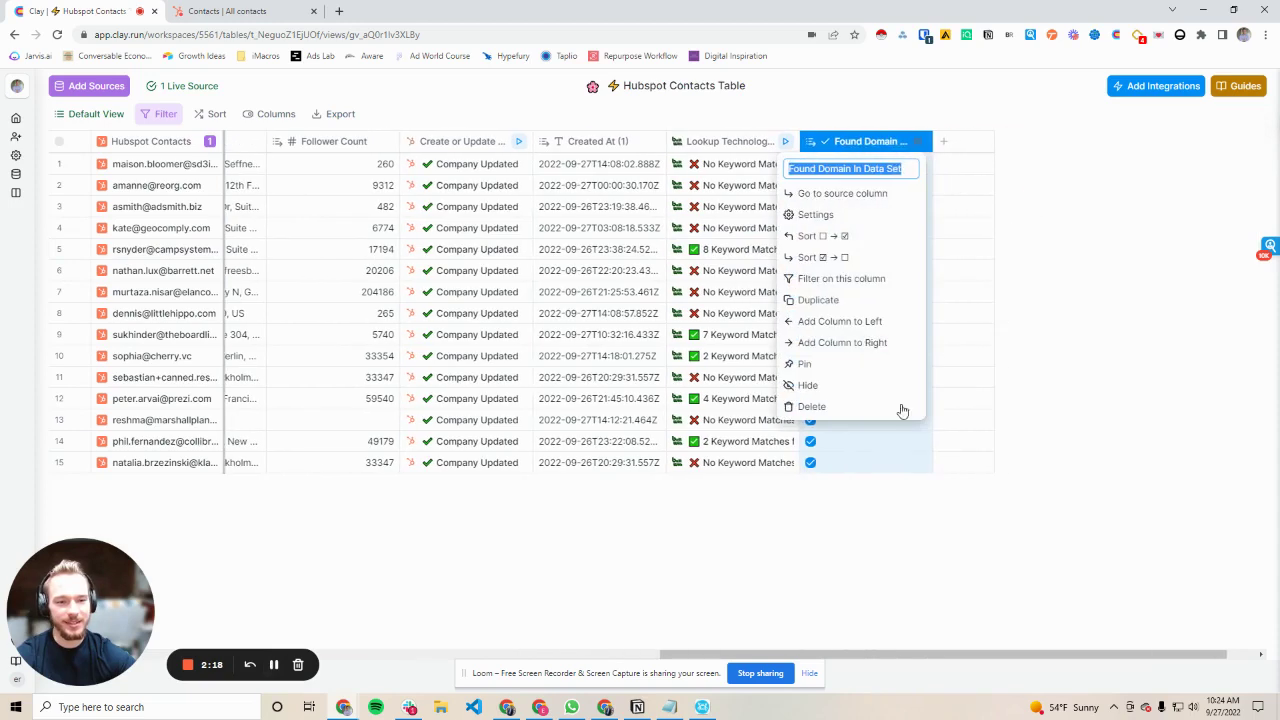
click(811, 408)
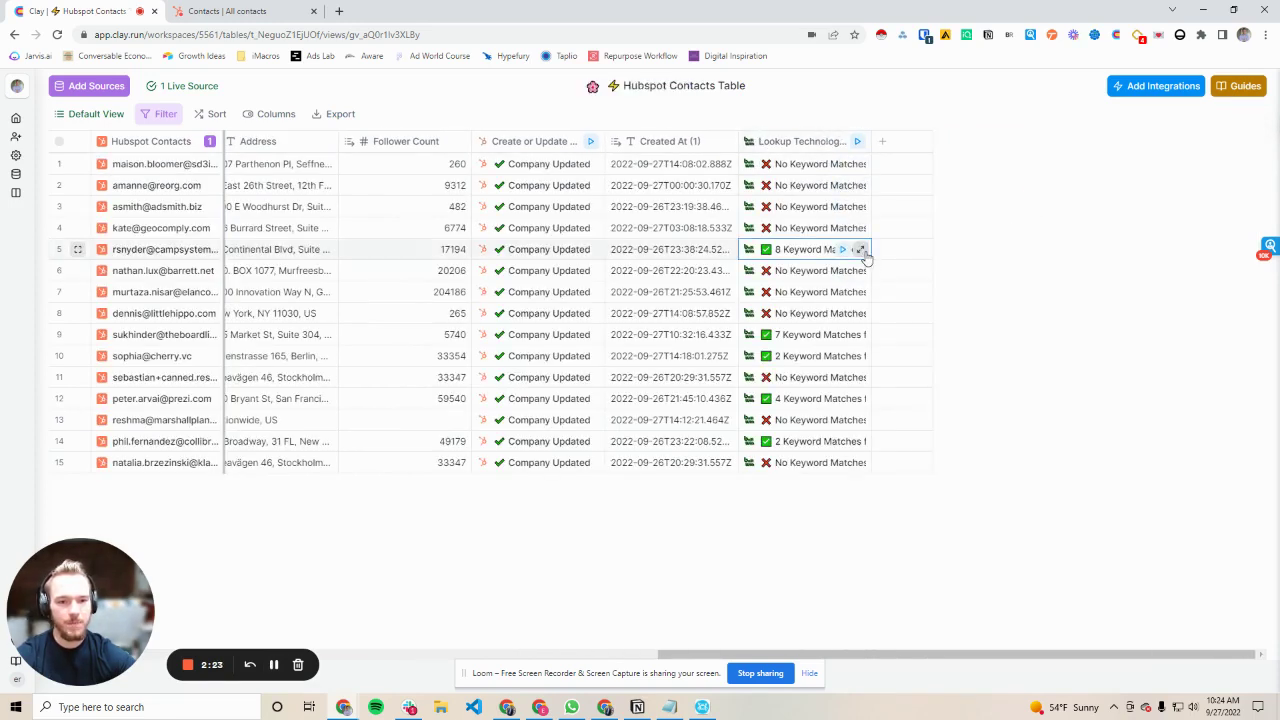
Step: Map row 5's Matching Technologies > Hubspot > 0 Link field to a new Link column
click(857, 249)
click(1040, 220)
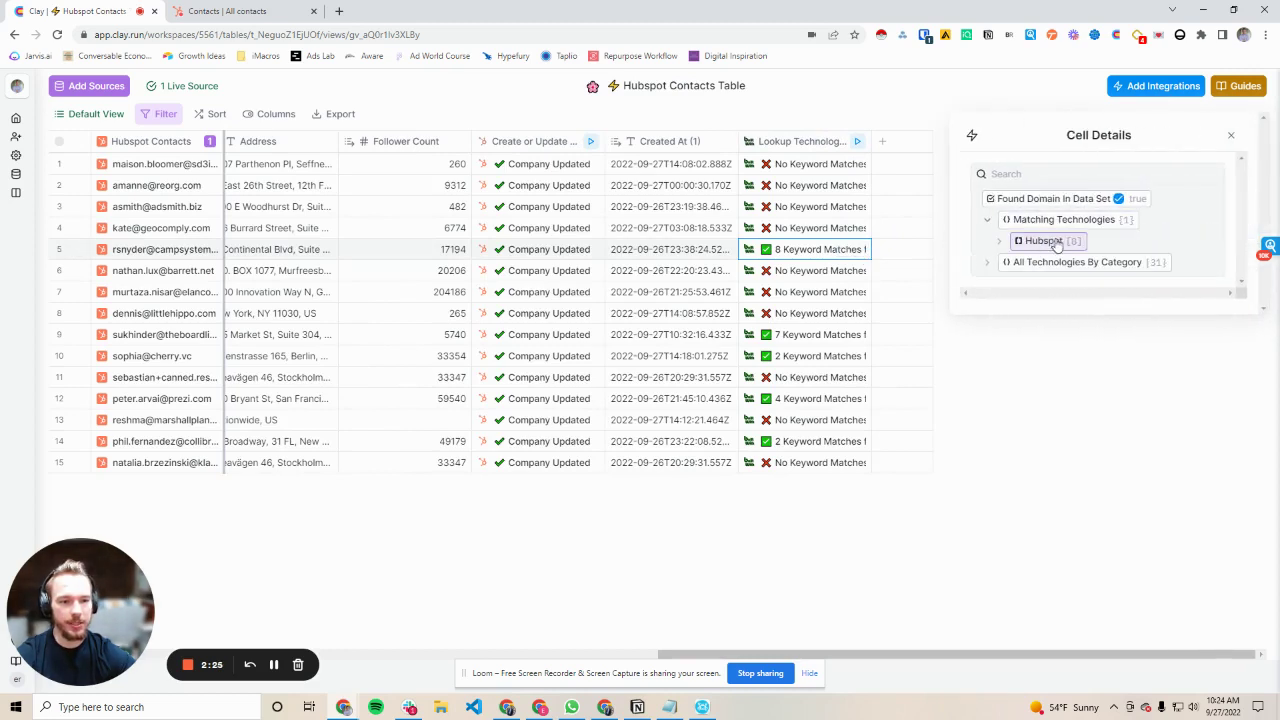
click(1044, 245)
click(1048, 262)
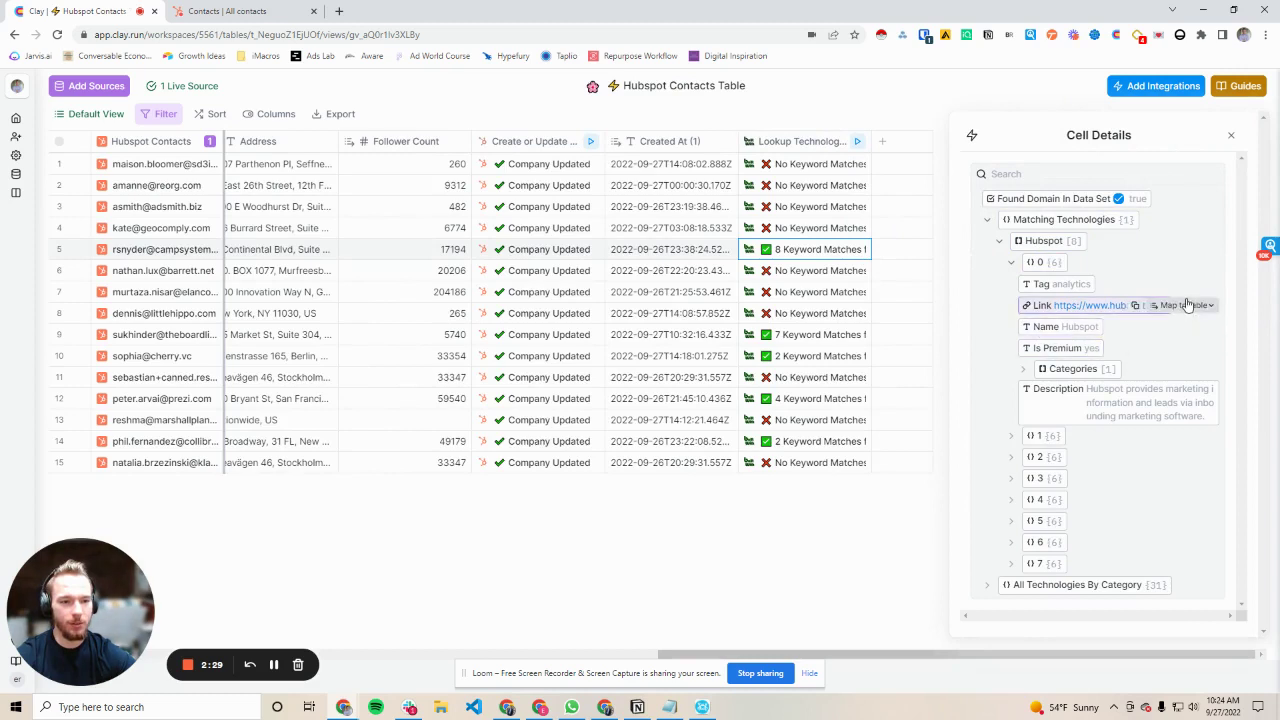
mouse_move(1110, 305)
click(1187, 305)
click(1158, 542)
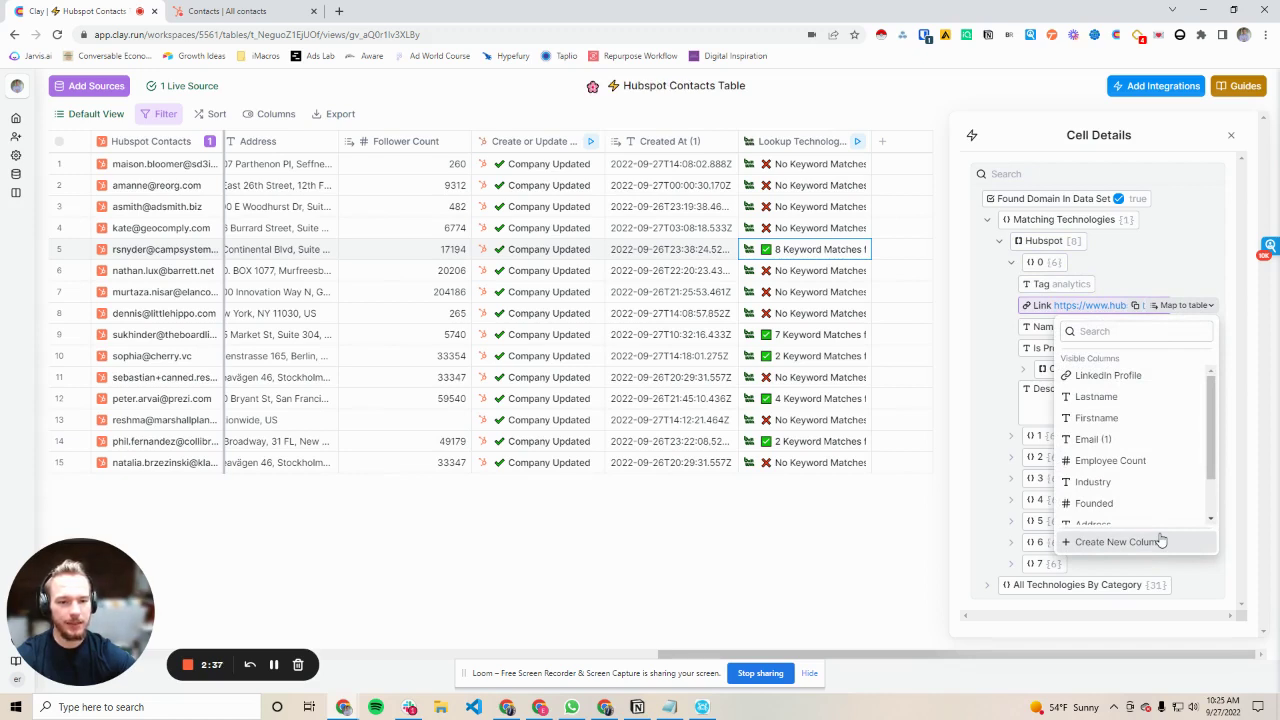
click(1231, 135)
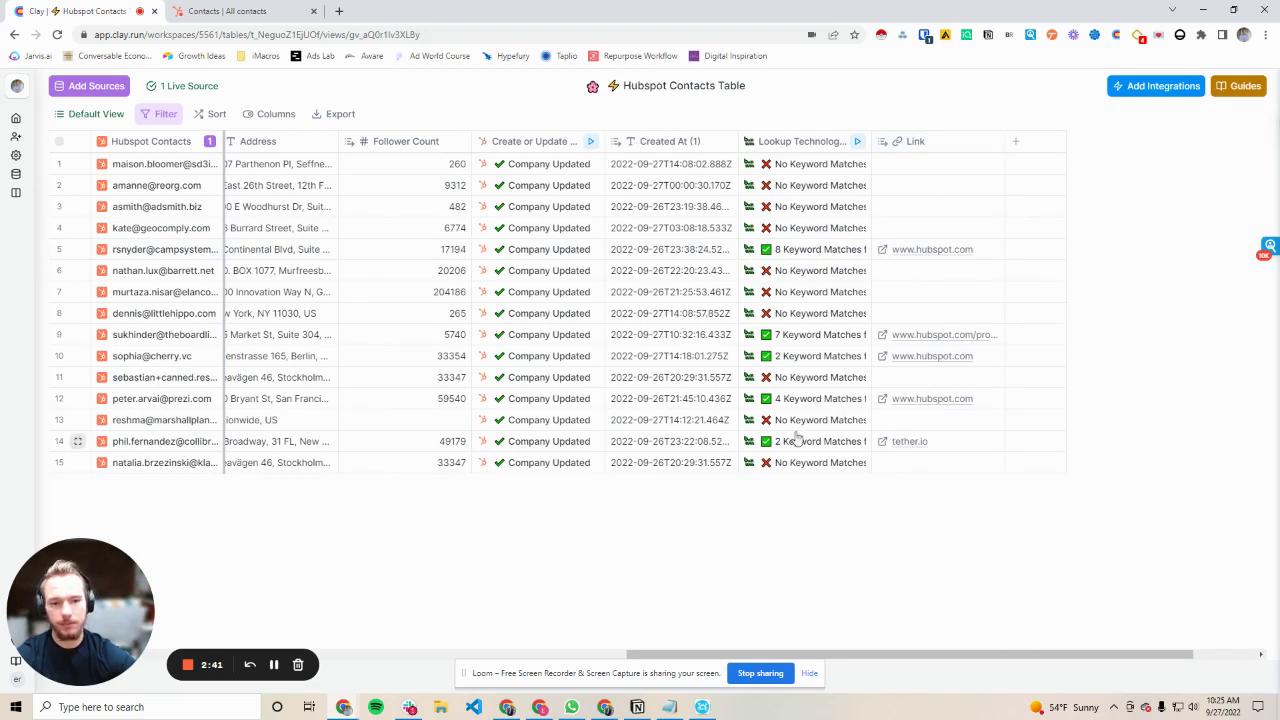
scroll(476, 511, left, 3)
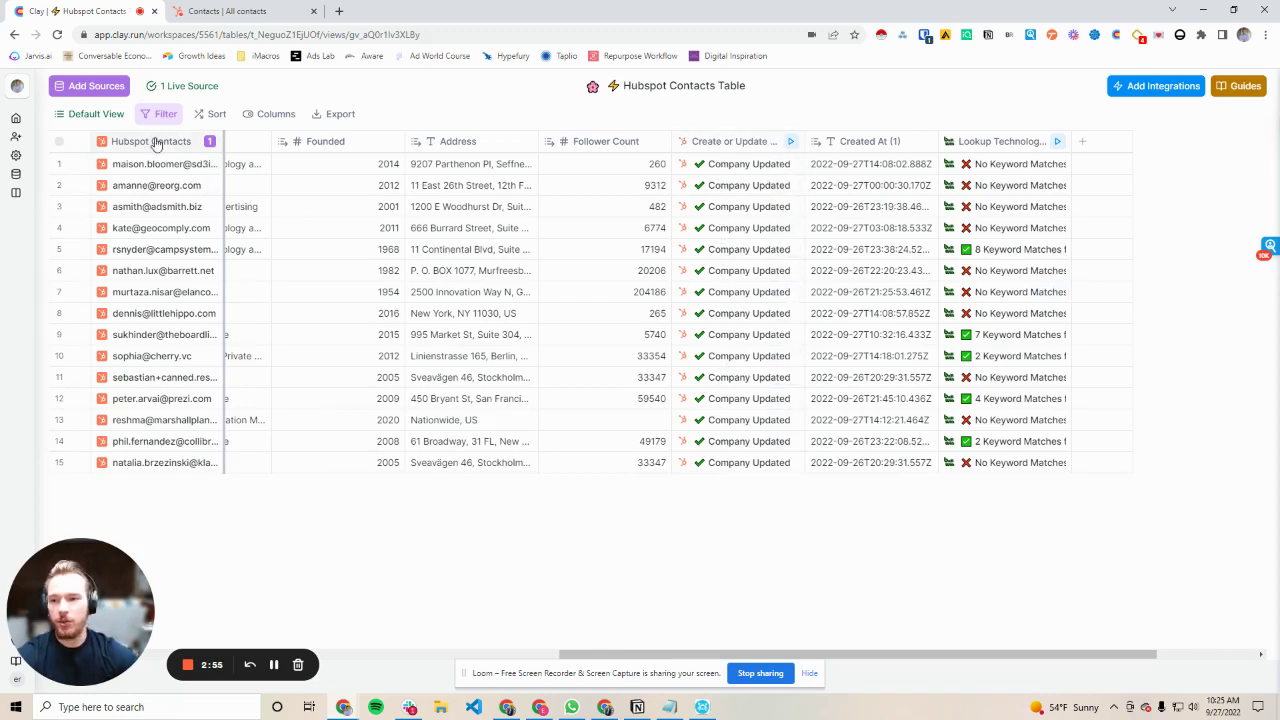
click(733, 141)
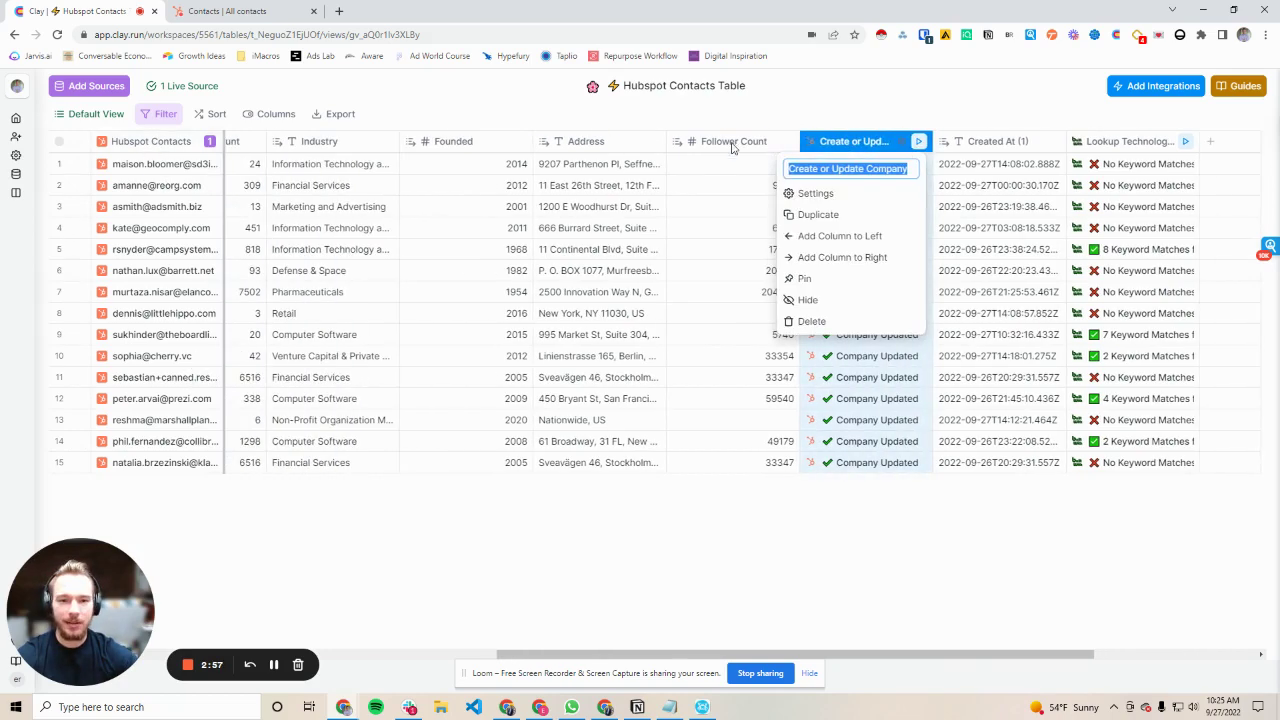
click(814, 193)
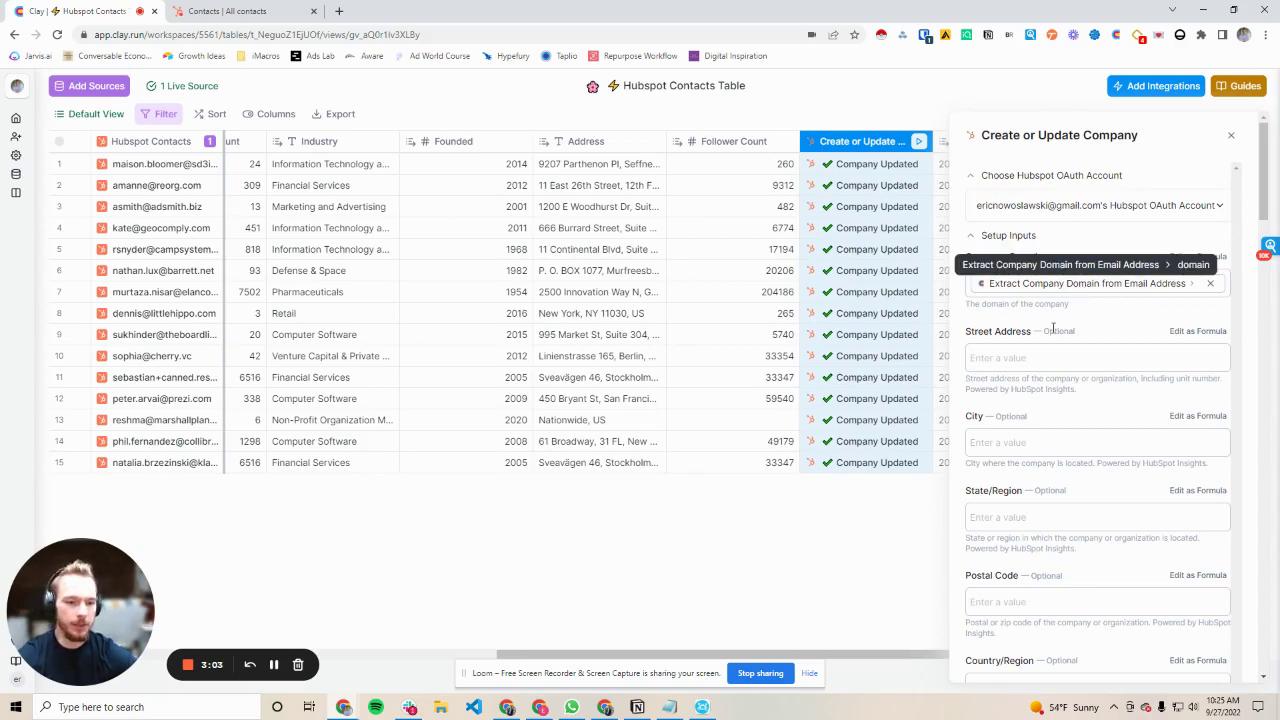
scroll(1050, 340, down, 4)
scroll(1046, 344, down, 4)
scroll(1045, 344, down, 4)
scroll(1048, 348, down, 3)
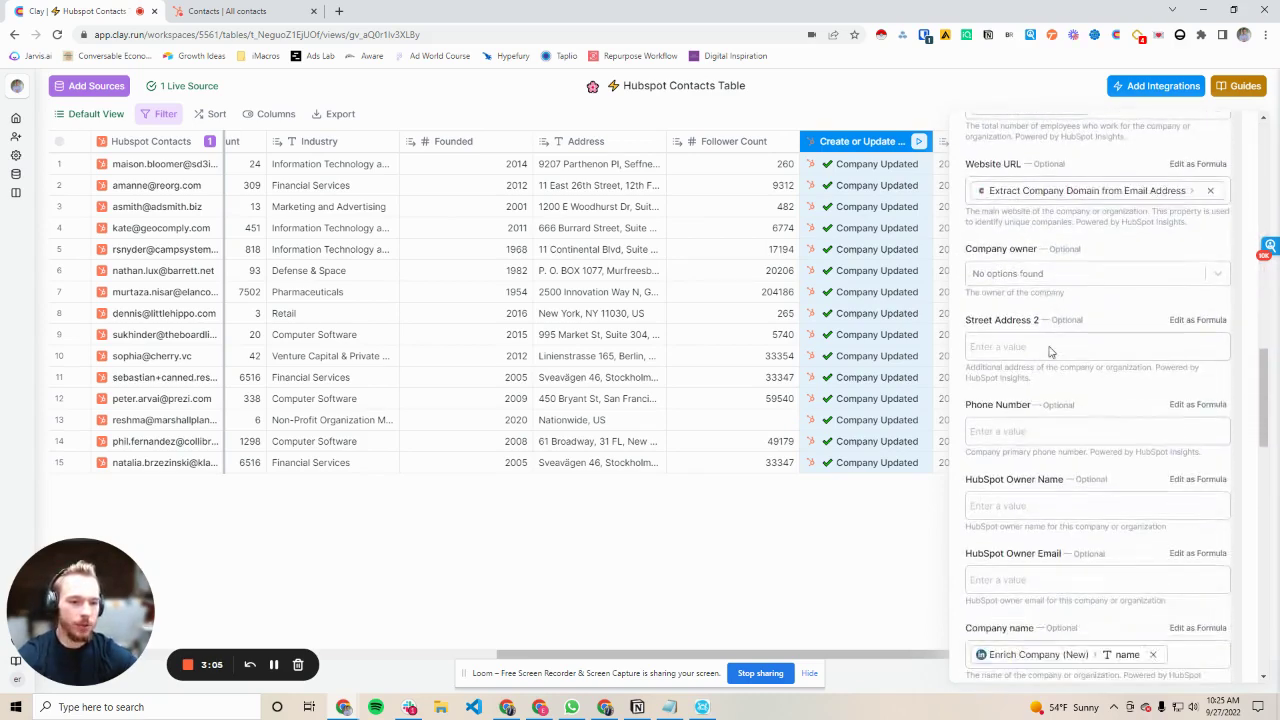
scroll(1088, 340, down, 1)
scroll(1094, 366, down, 4)
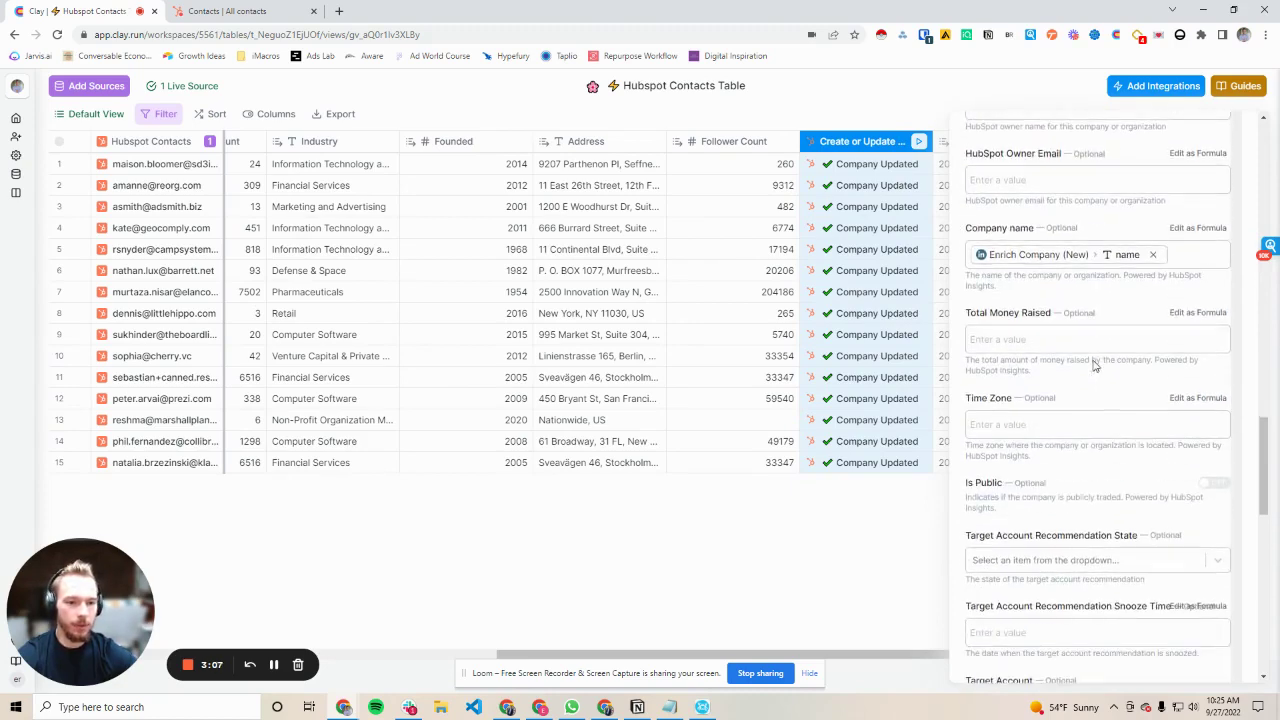
scroll(1094, 360, down, 2)
scroll(1094, 362, down, 2)
scroll(1092, 364, down, 5)
scroll(1083, 470, down, 3)
scroll(1080, 455, down, 1)
scroll(1076, 440, up, 5)
scroll(1073, 429, up, 4)
scroll(1074, 428, up, 2)
scroll(1075, 426, up, 2)
scroll(1075, 425, up, 4)
scroll(1076, 423, up, 2)
scroll(1076, 423, up, 2)
scroll(1040, 445, up, 2)
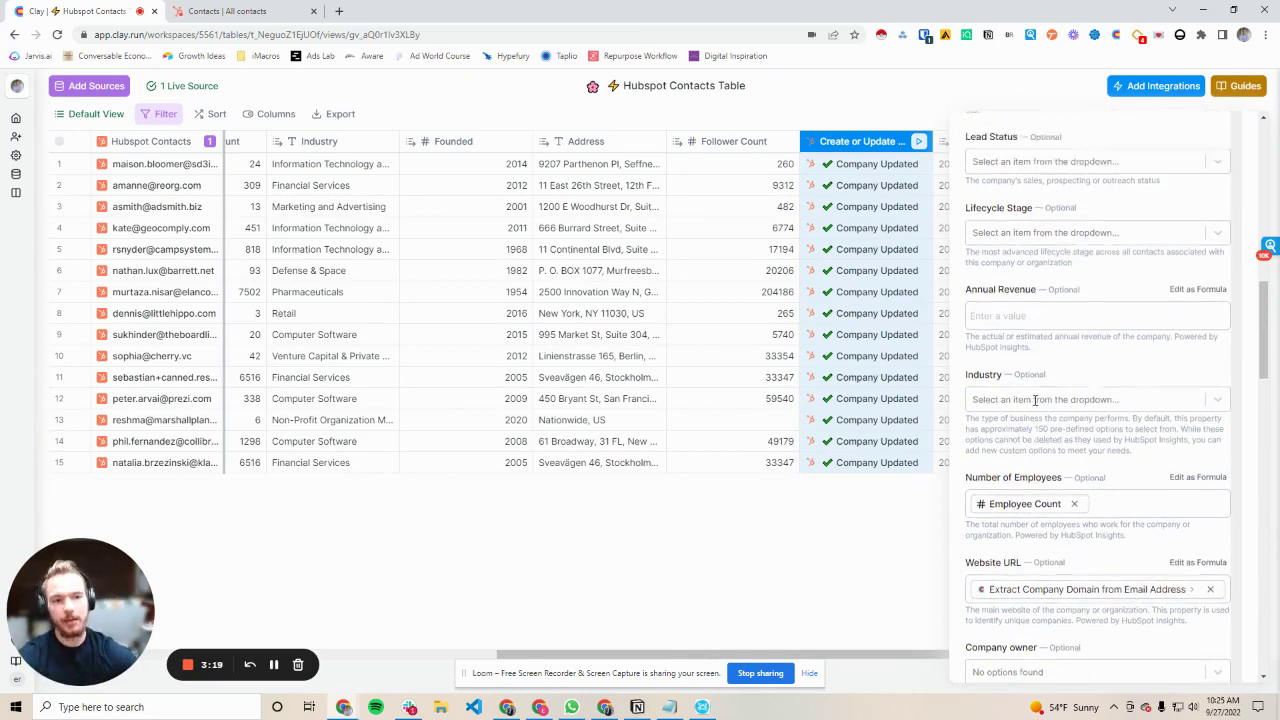
scroll(1035, 400, up, 5)
scroll(1037, 385, up, 5)
scroll(1040, 382, up, 3)
scroll(1040, 380, up, 3)
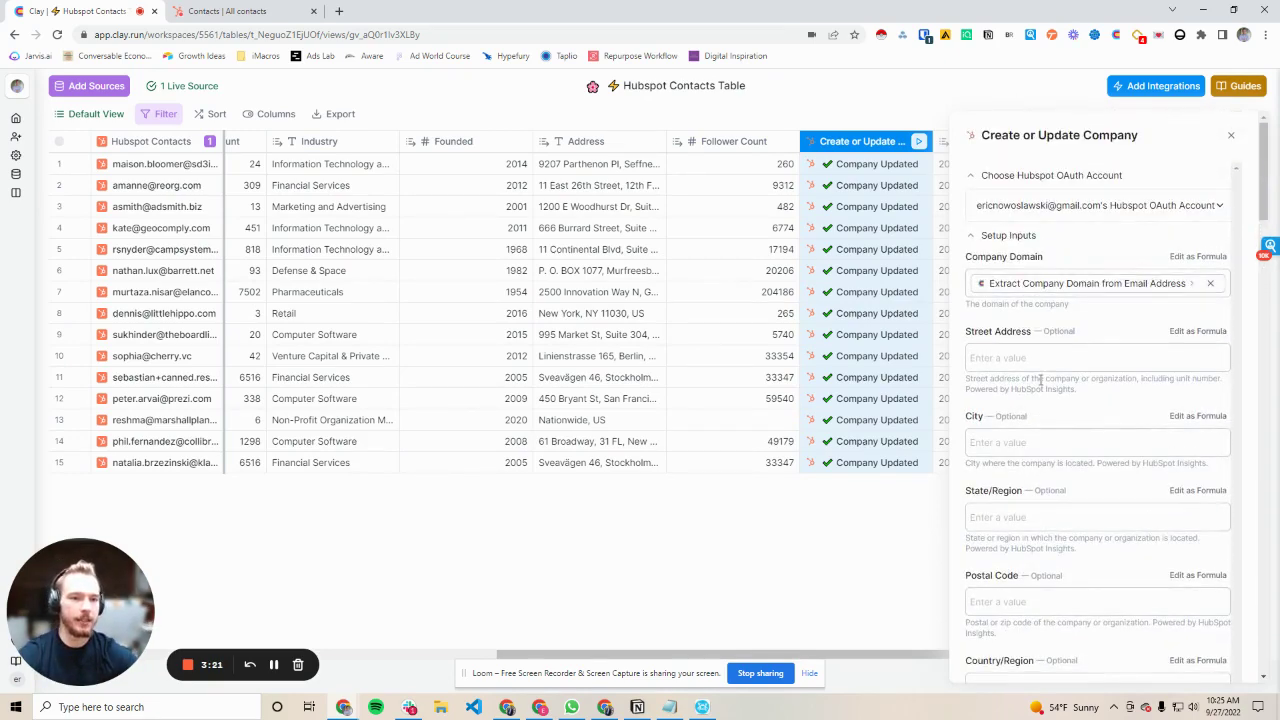
Step: Open the Hubspot Contacts source details and check its next update in 23 hours
click(1231, 136)
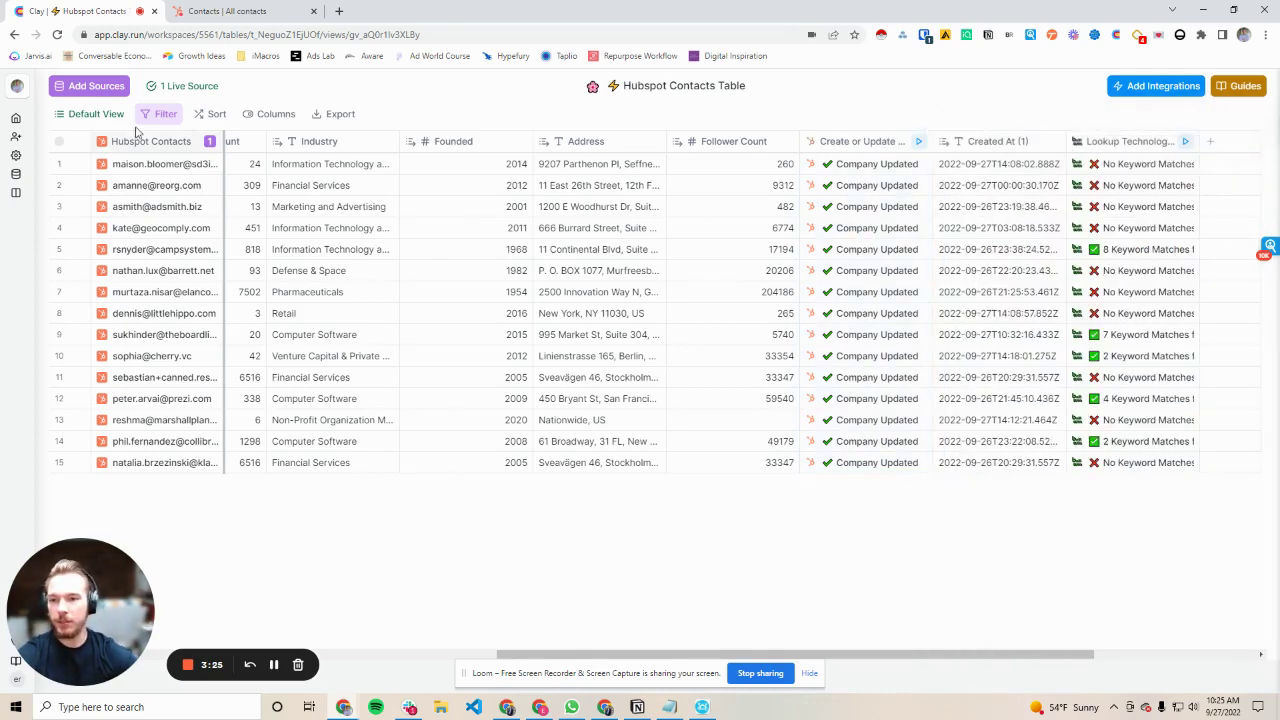
click(140, 141)
click(277, 197)
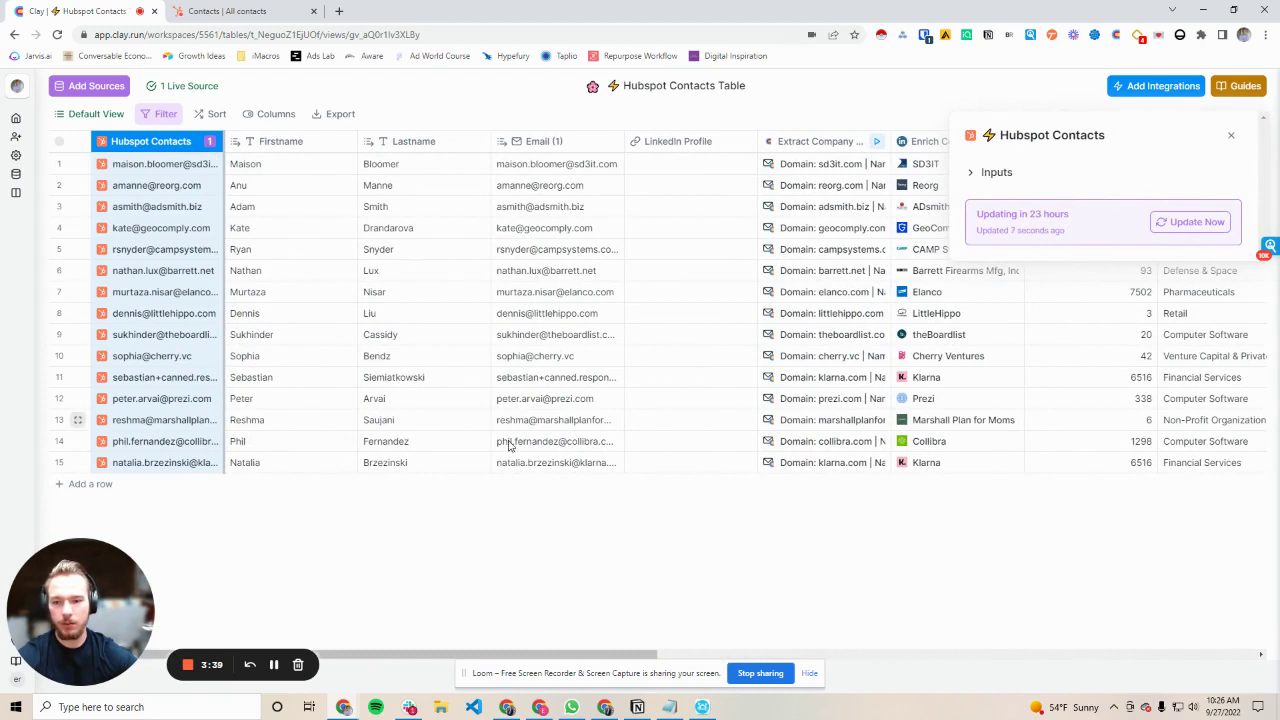
click(157, 116)
click(162, 116)
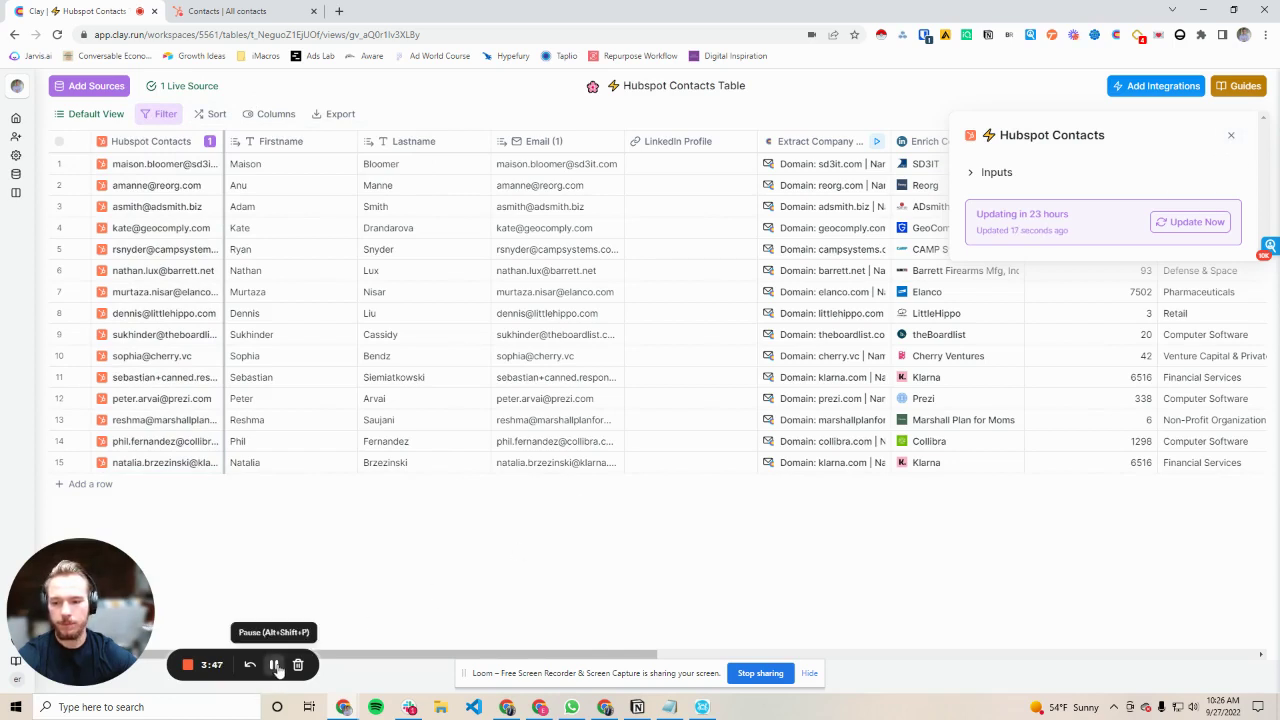
Step: Close the source details and scroll across the 15 enriched contacts' columns
click(1229, 136)
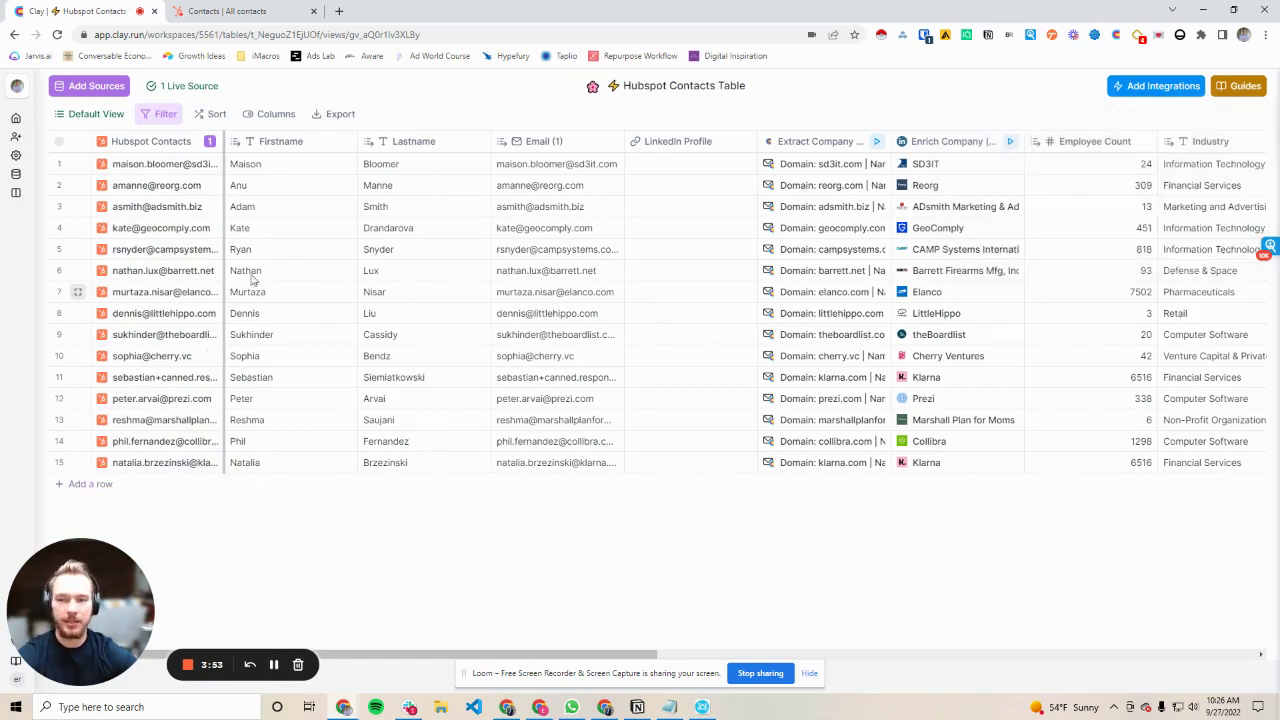
scroll(460, 346, right, 1)
scroll(700, 340, right, 5)
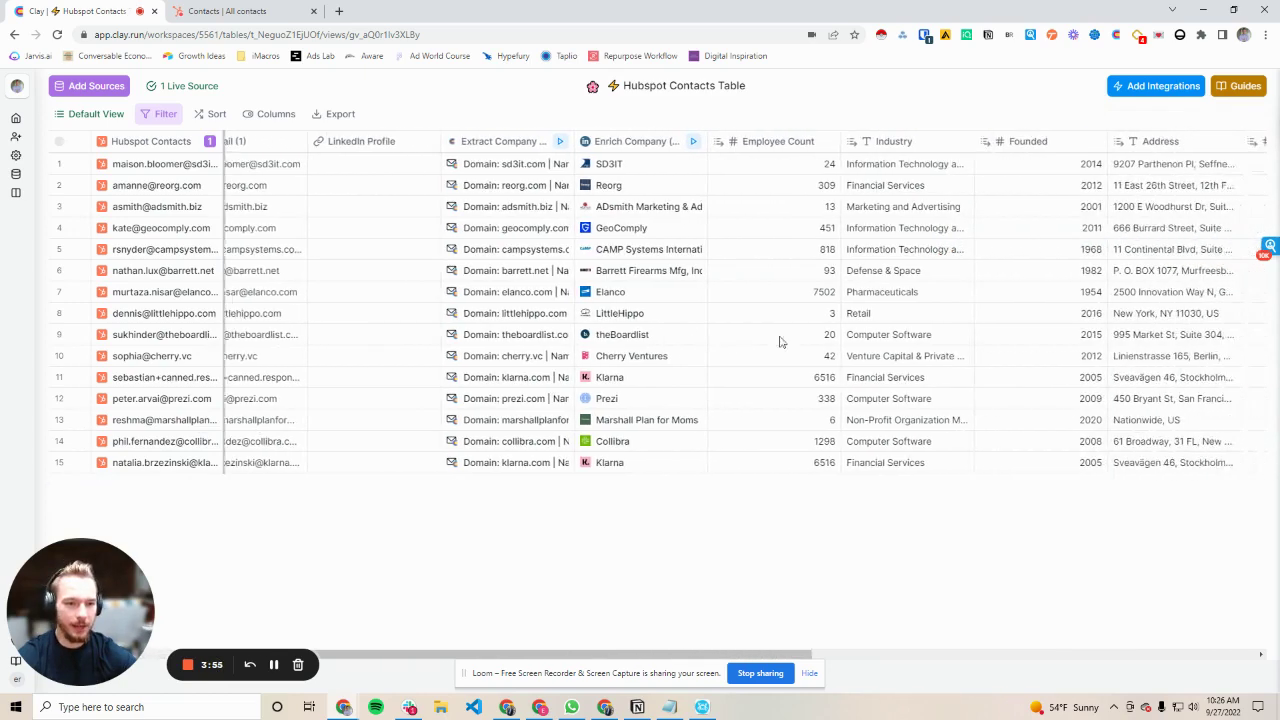
scroll(1045, 337, right, 4)
scroll(1045, 337, right, 2)
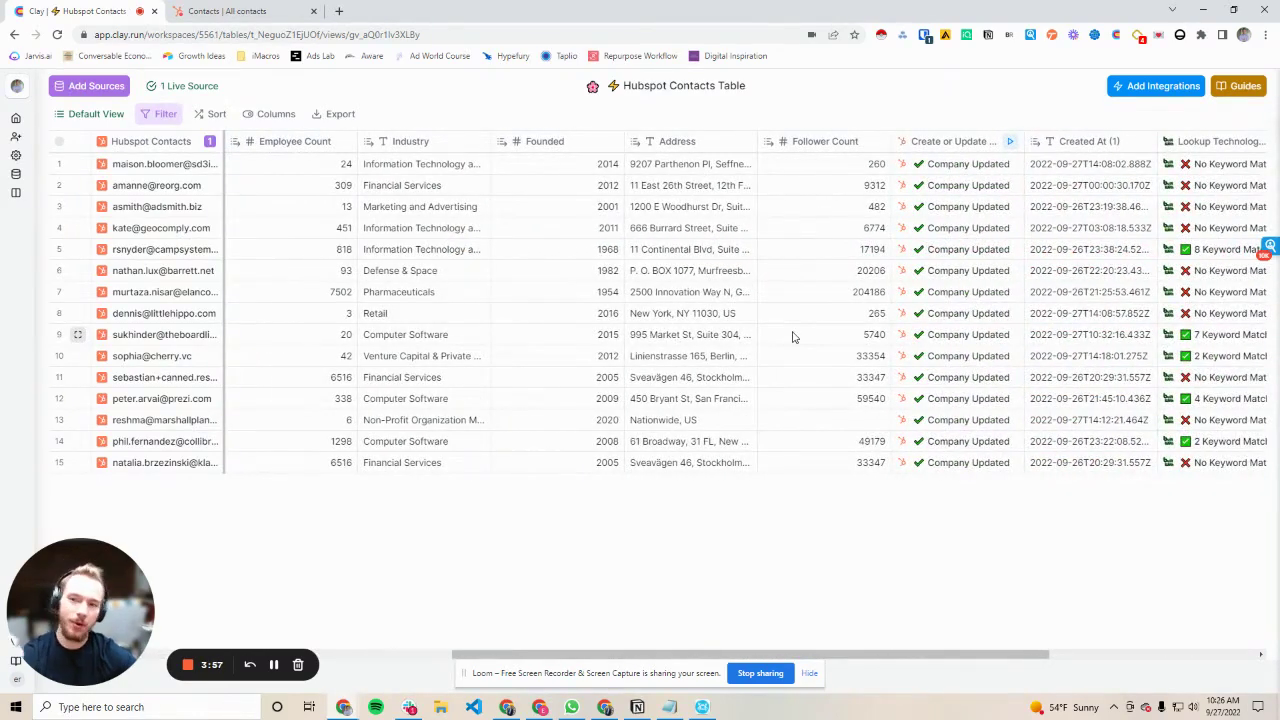
scroll(793, 337, left, 4)
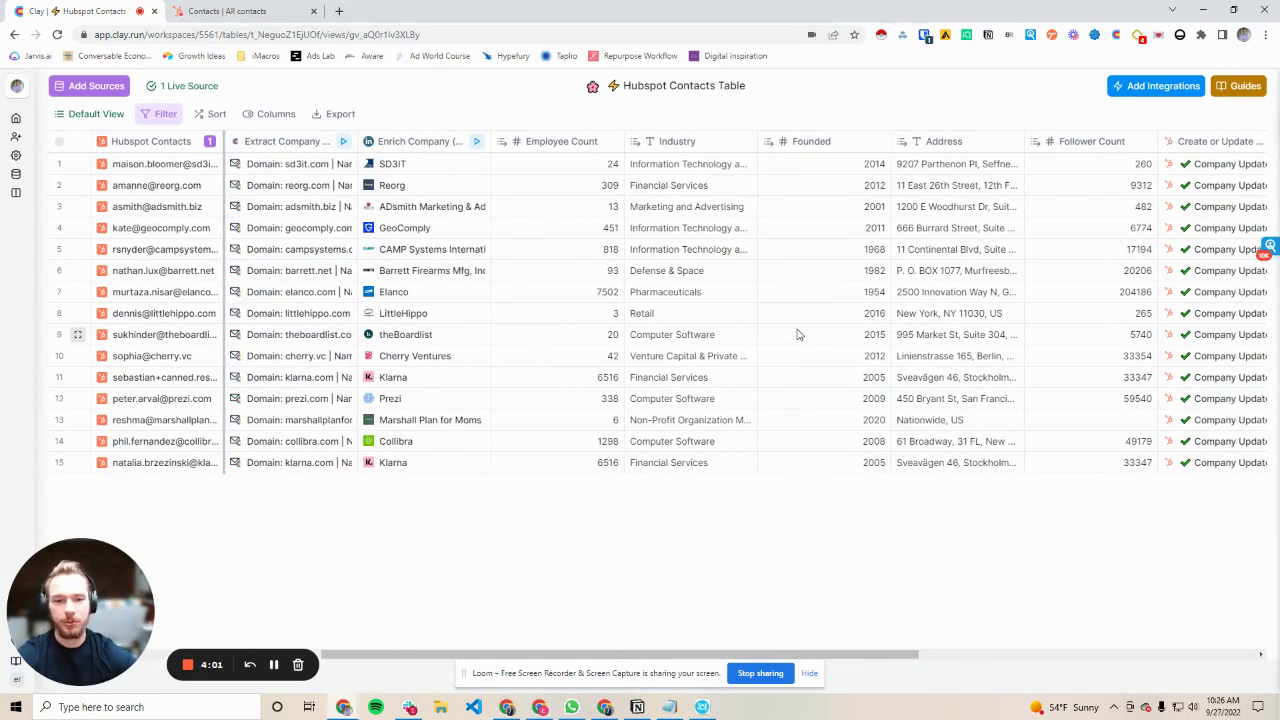
scroll(800, 330, left, 2)
scroll(810, 320, left, 3)
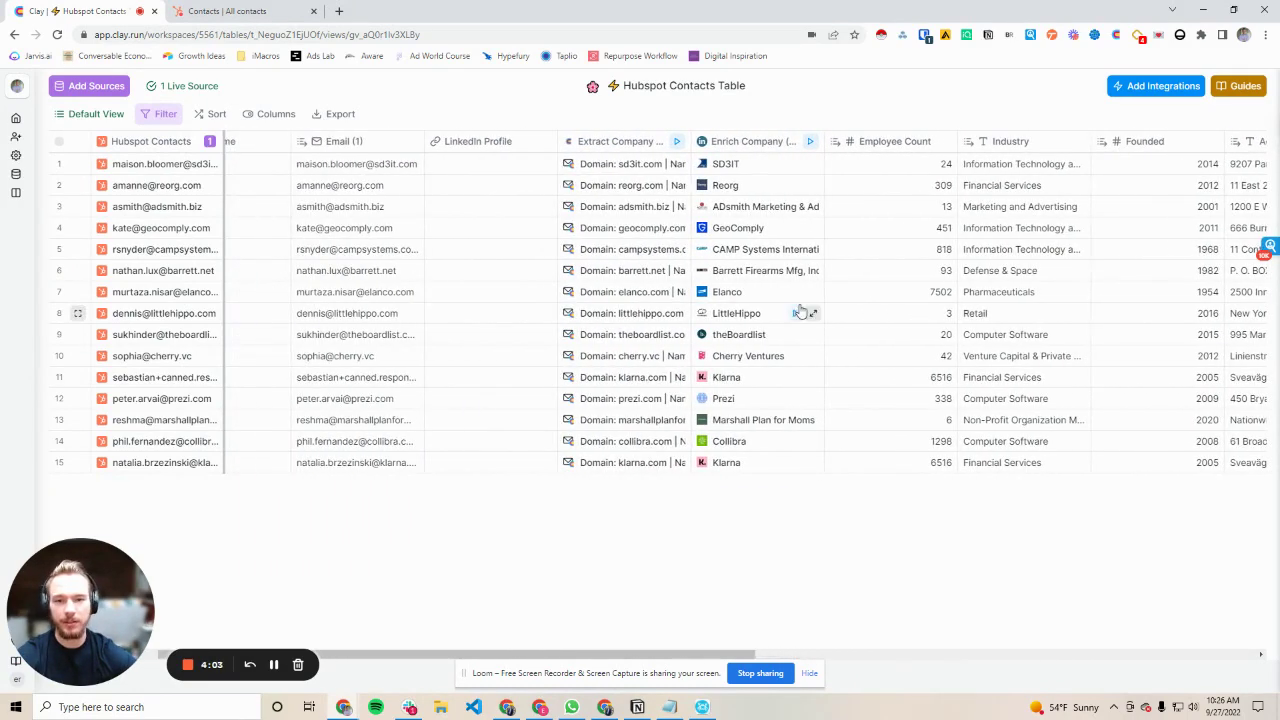